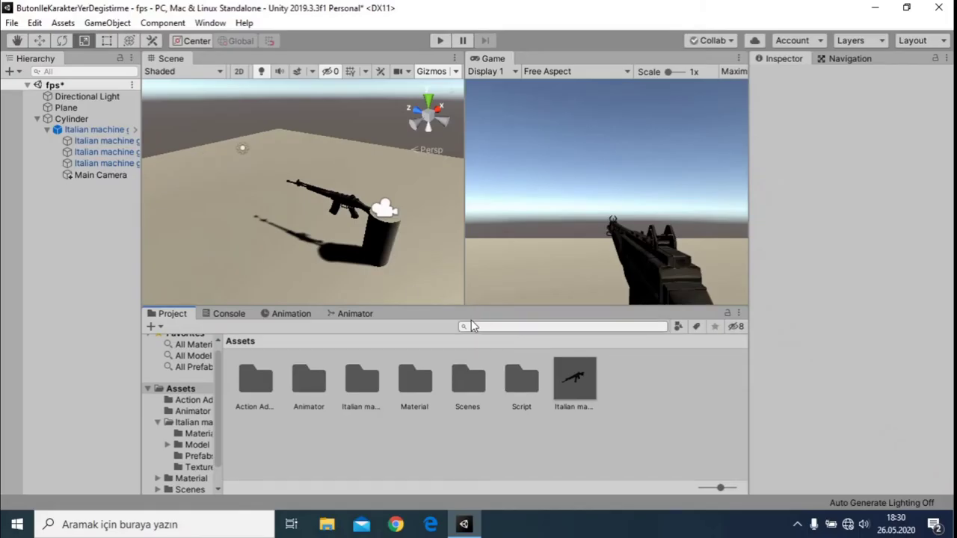
# Inspect the Cylinder, the Italian machine guns prefab asset and its scene object.
pyautogui.click(797, 524)
pyautogui.click(796, 524)
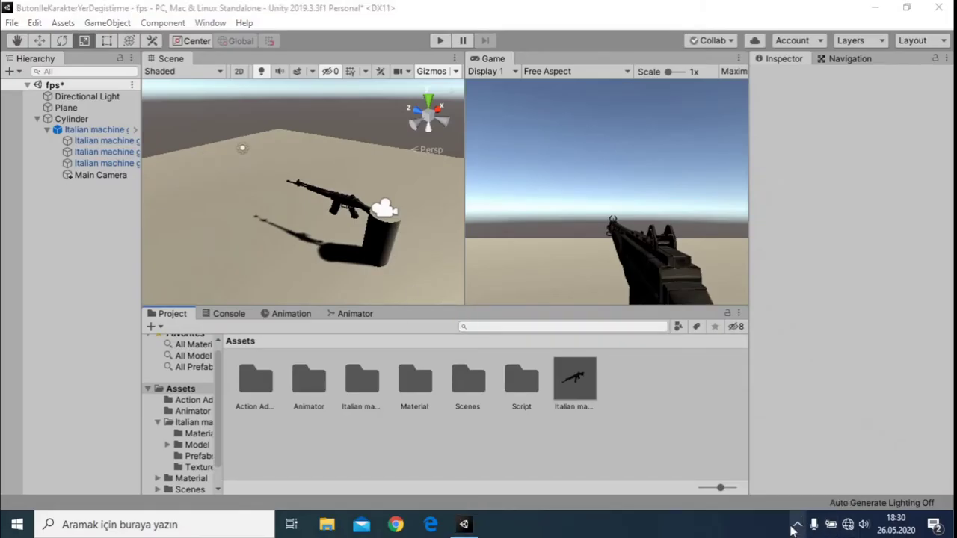
pyautogui.scroll(-2, 379, 229)
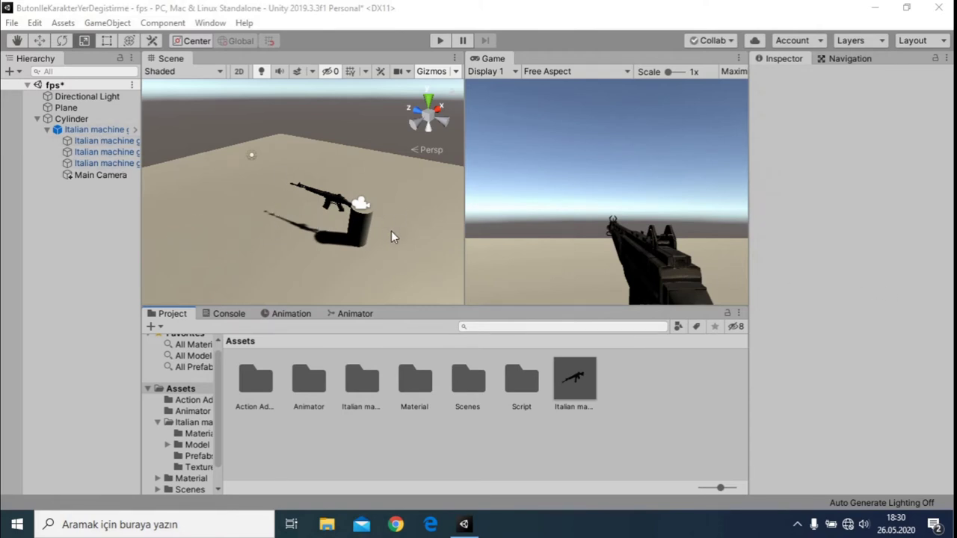
pyautogui.click(75, 120)
pyautogui.scroll(3, 234, 211)
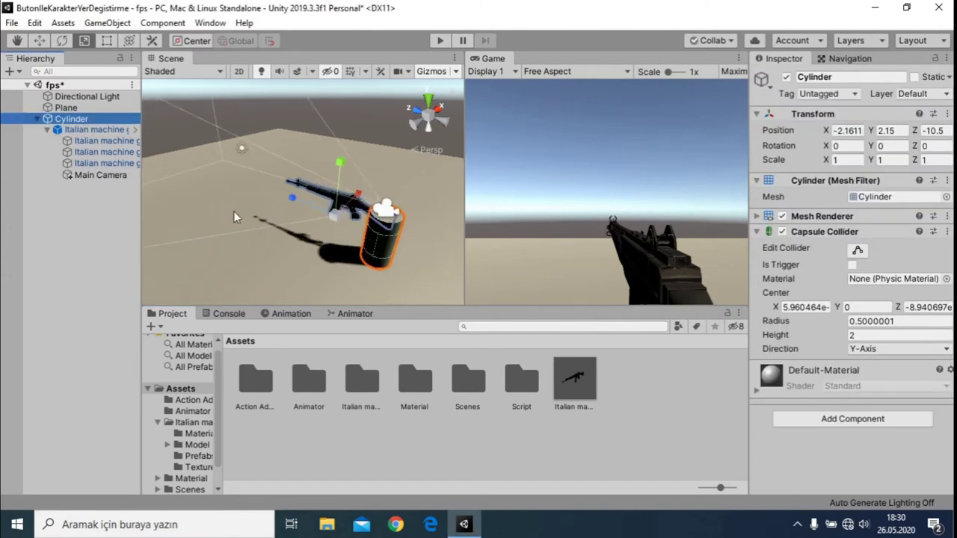
pyautogui.click(577, 379)
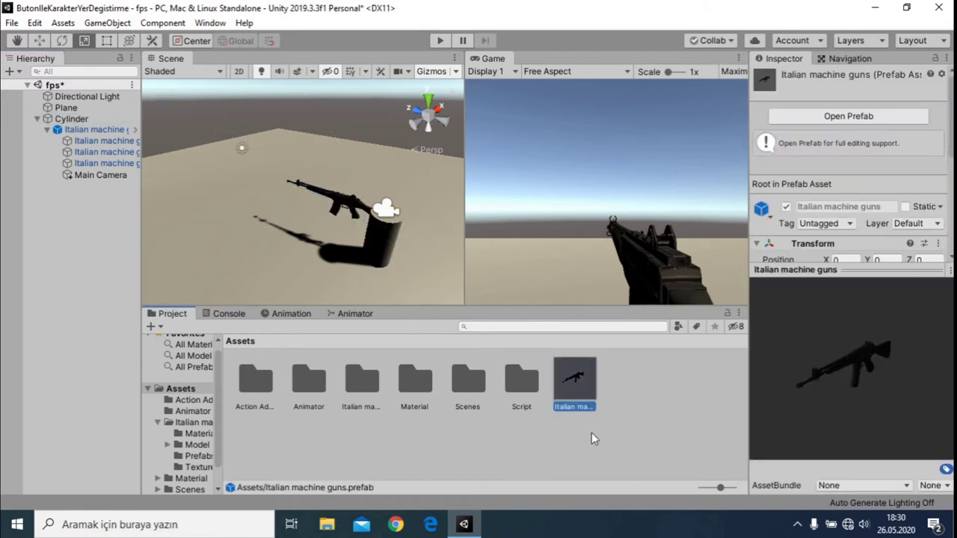
pyautogui.click(625, 432)
pyautogui.click(583, 380)
pyautogui.click(95, 129)
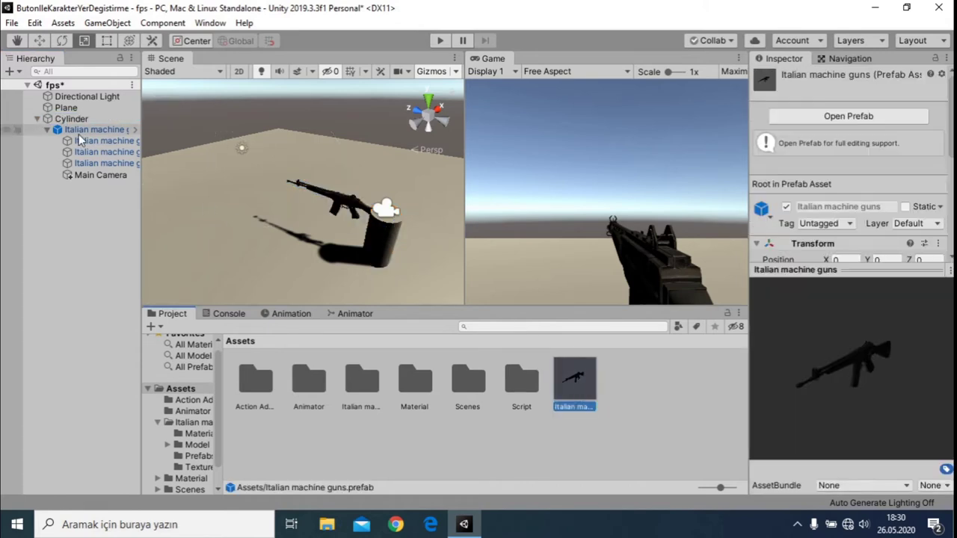
# Nest the Main Camera under the Italian machine guns object.
pyautogui.click(105, 175)
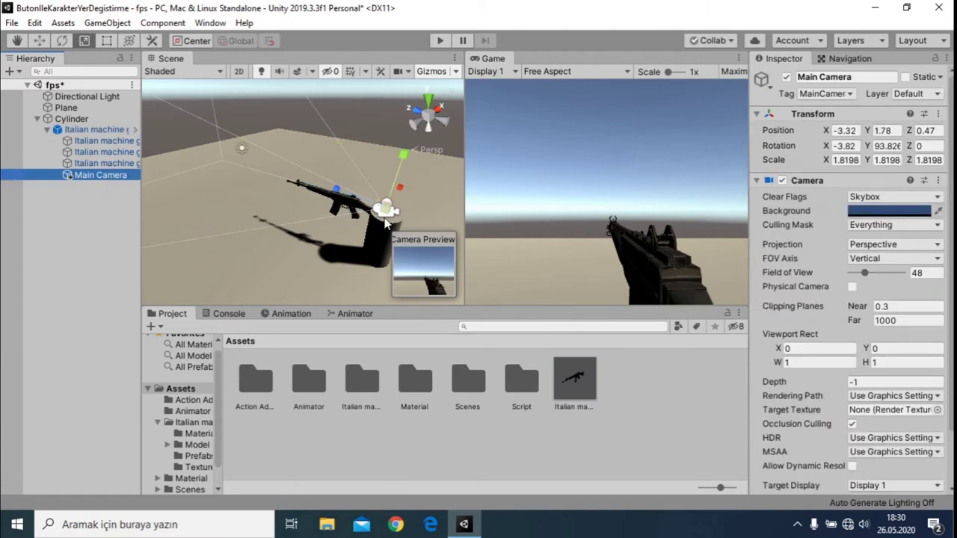
pyautogui.moveTo(101, 175); pyautogui.dragTo(91, 135)
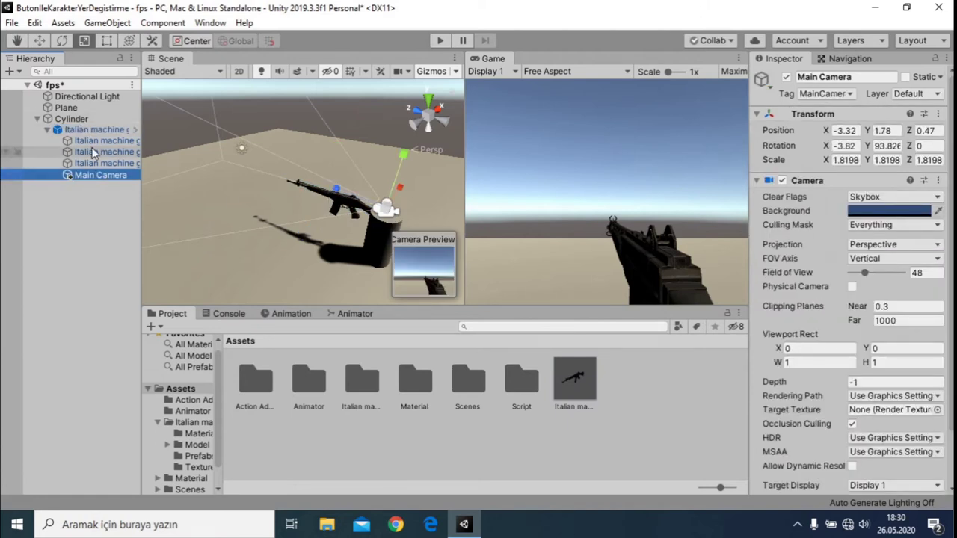
pyautogui.click(92, 133)
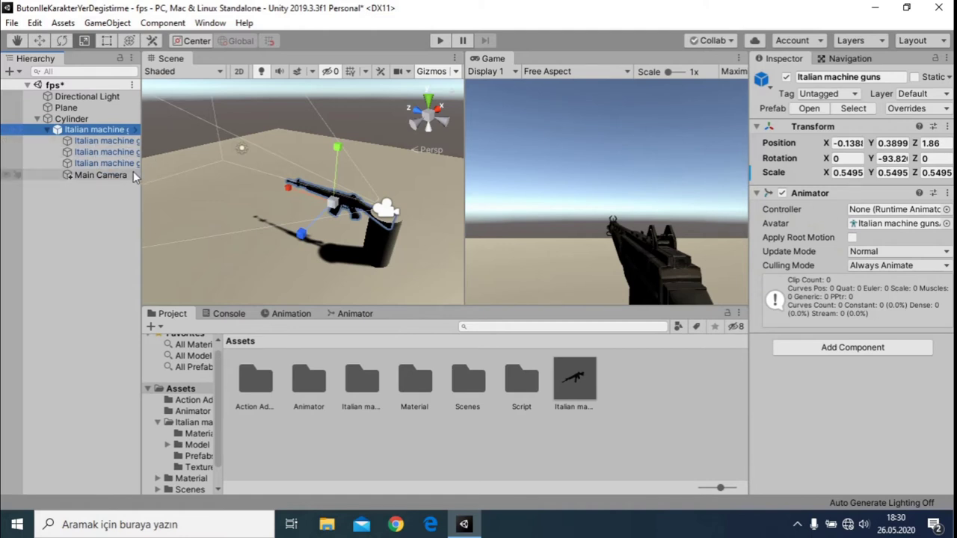
# Rename the Cylinder object to 'kisi' in the Inspector.
pyautogui.click(81, 122)
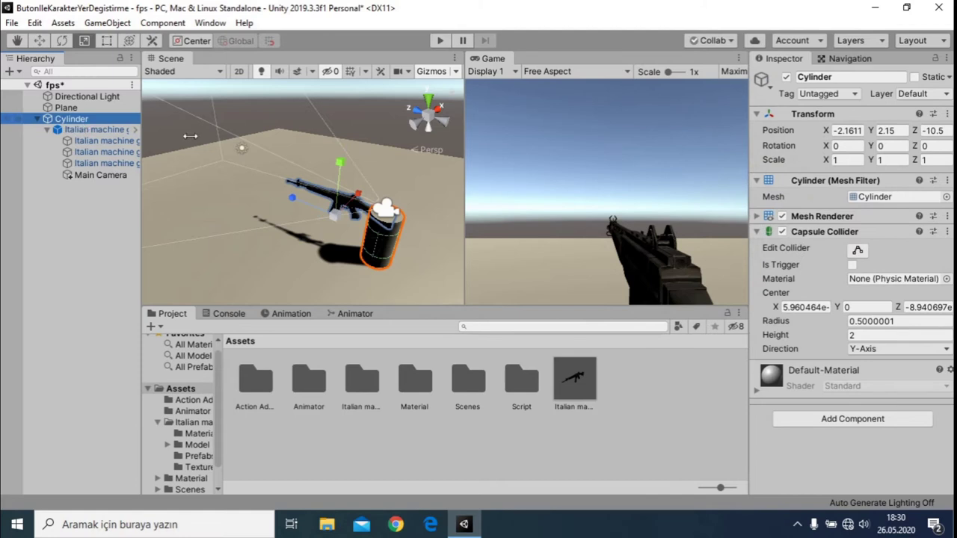
pyautogui.click(828, 77)
pyautogui.write('kisi')
pyautogui.press('Return')
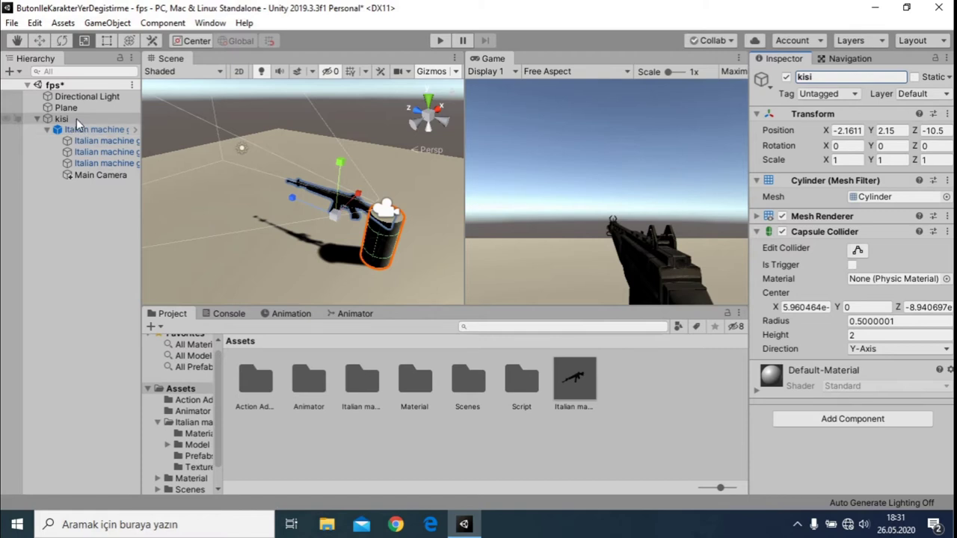
# Orbit the Scene view and check kisi, the machine guns and the Main Camera.
pyautogui.click(73, 119)
pyautogui.moveTo(199, 218); pyautogui.dragTo(421, 125, button='right')
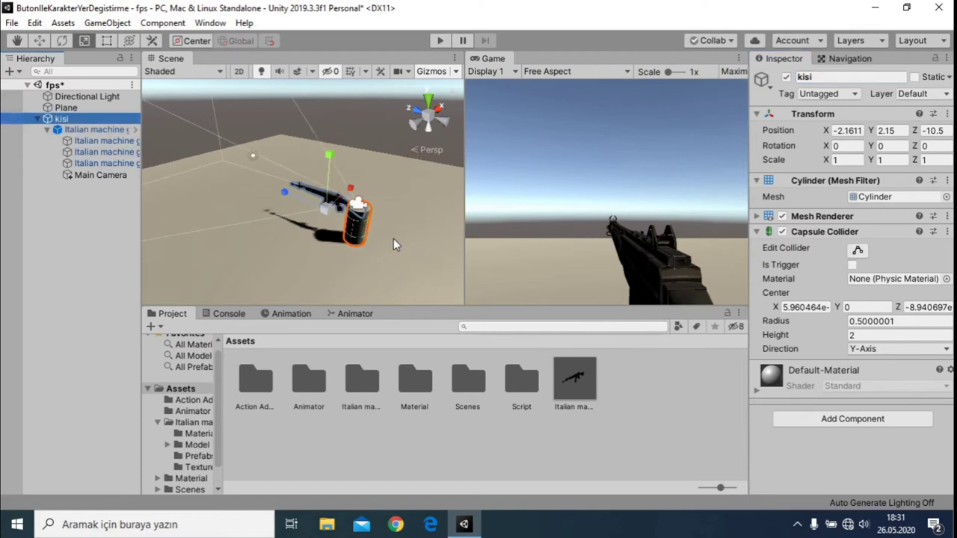
pyautogui.moveTo(421, 125); pyautogui.dragTo(358, 128, button='right')
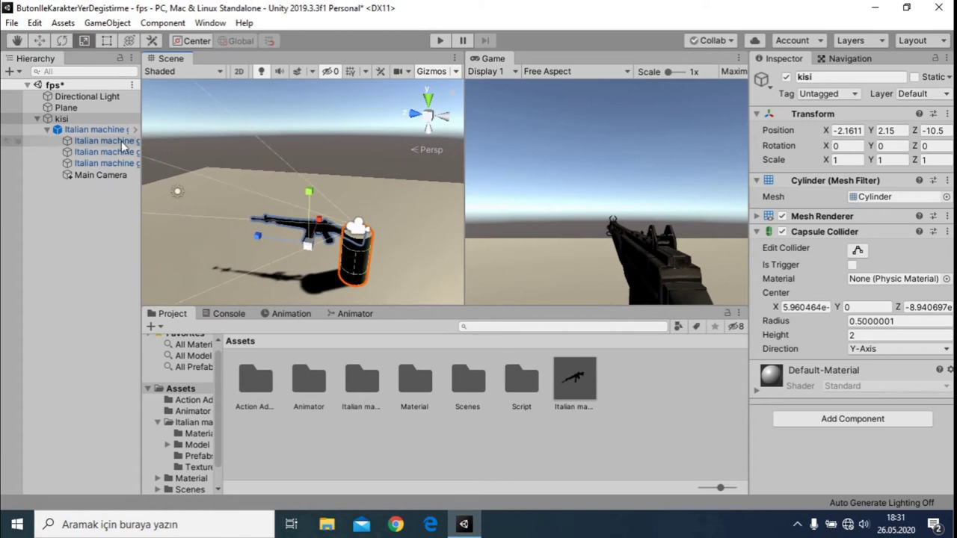
pyautogui.click(93, 130)
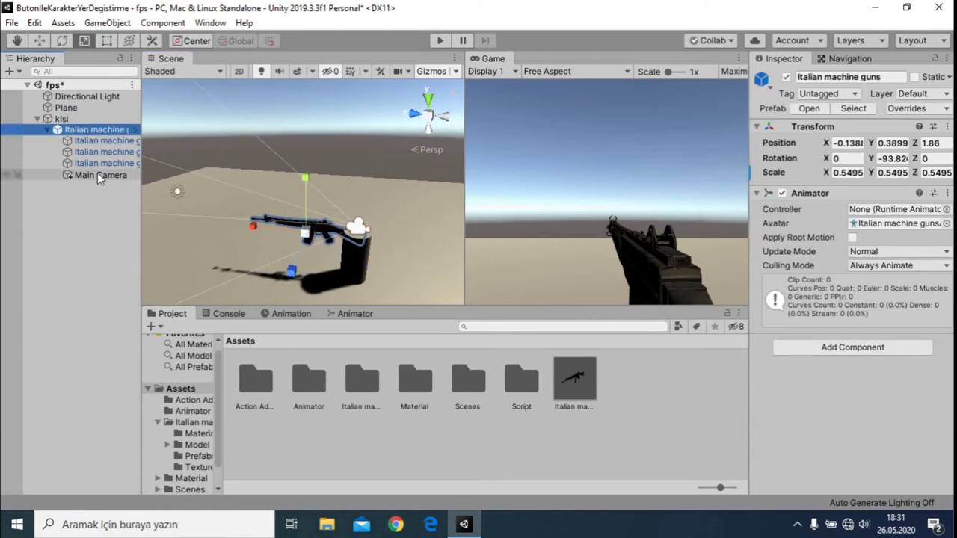
pyautogui.click(97, 175)
pyautogui.click(74, 118)
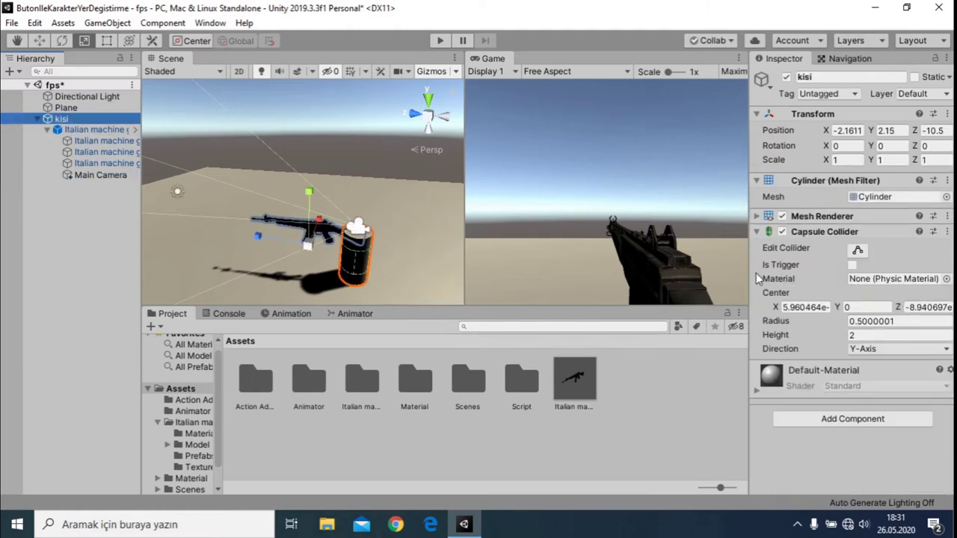
# Create and attach a new 'kamerakontrol' script on kisi, then open it in Visual Studio.
pyautogui.click(852, 419)
pyautogui.write('s')
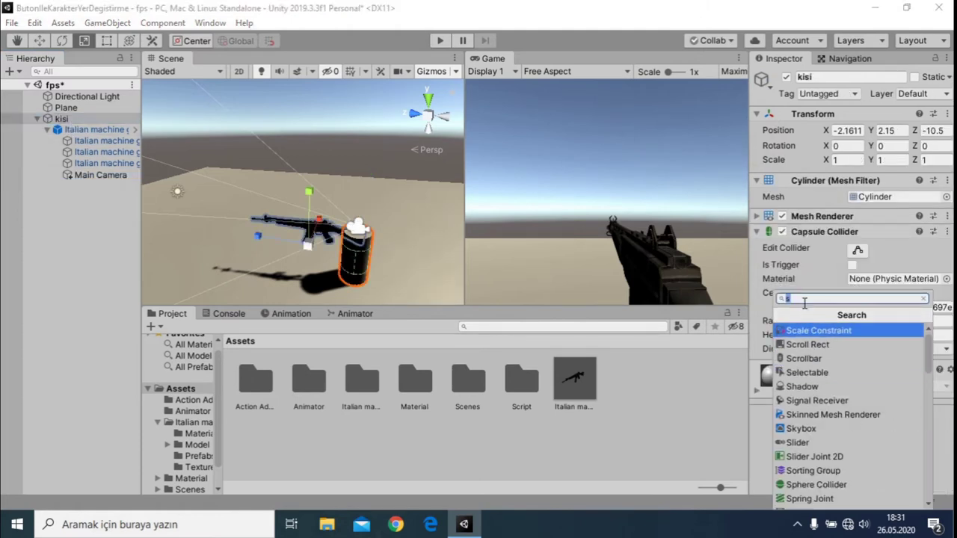
pyautogui.write('kamerakontrol')
pyautogui.press('Return')
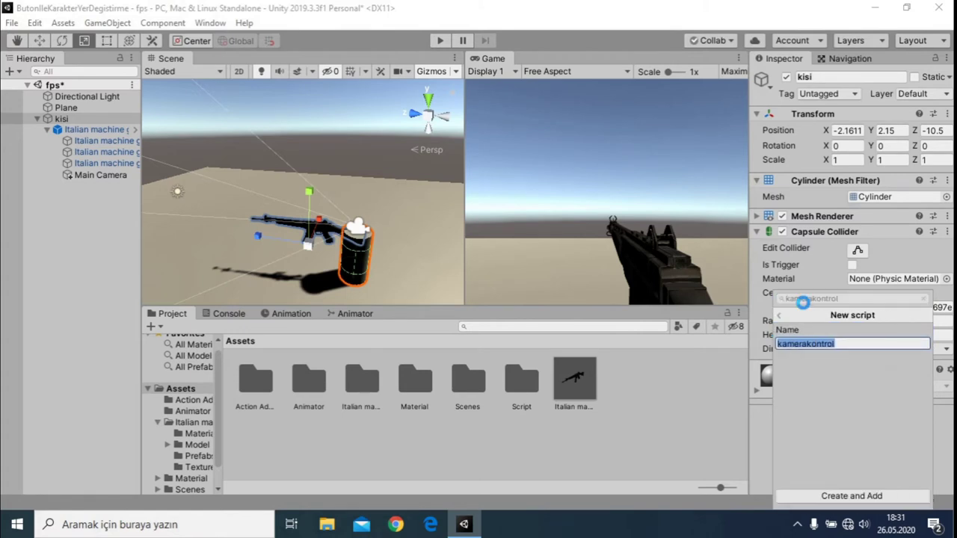
pyautogui.press('Return')
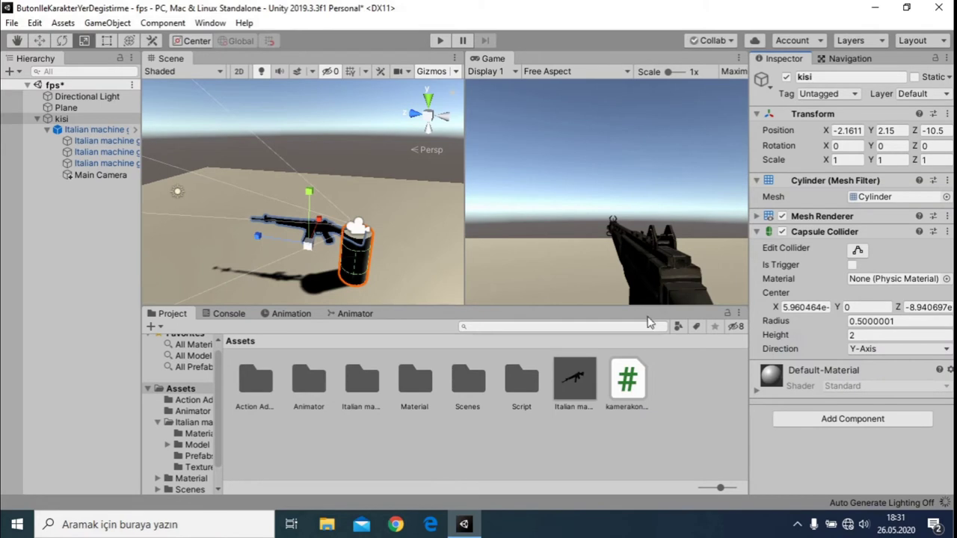
pyautogui.doubleClick(628, 382)
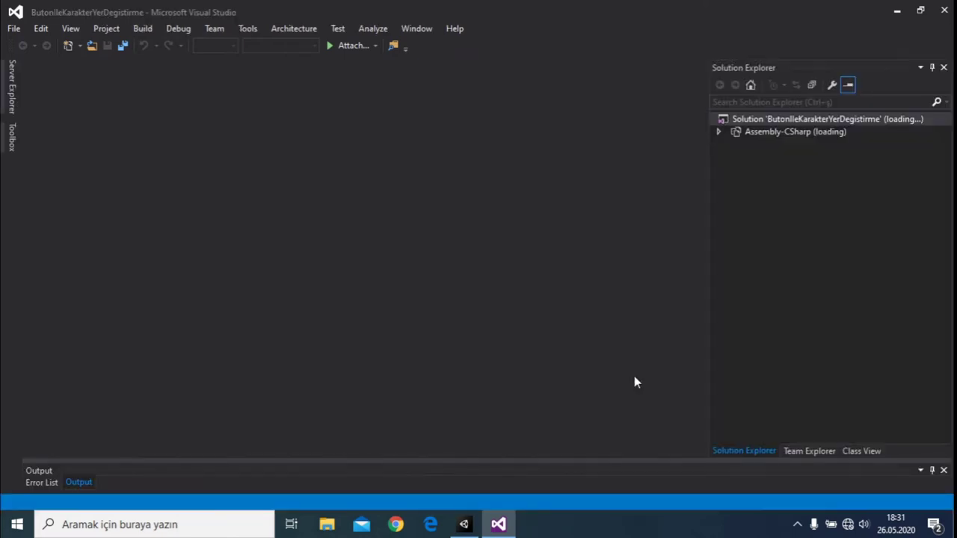
# Delete the comment above Start() and begin typing 'public tran' on a new line above it.
pyautogui.hotkey('alt', 'Tab')
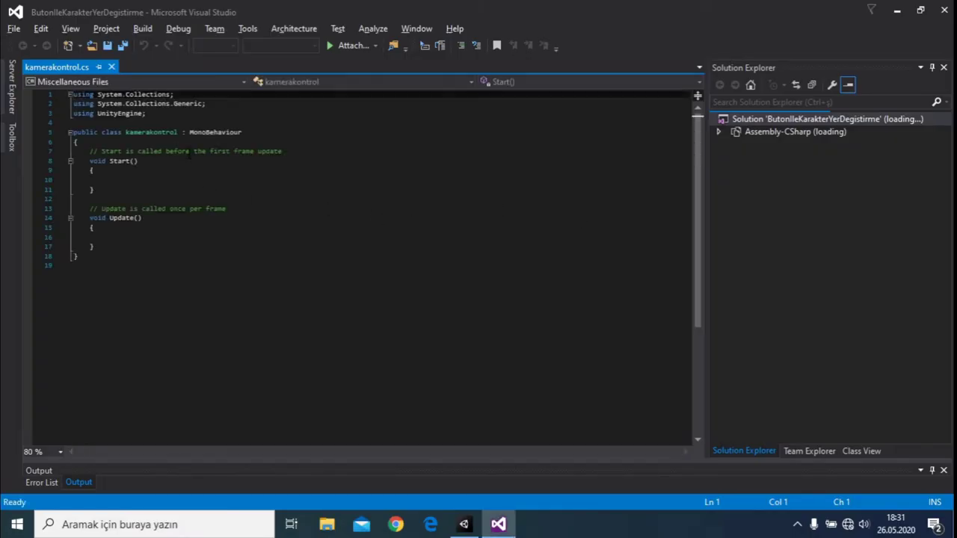
pyautogui.tripleClick(255, 151)
pyautogui.press('BackSpace')
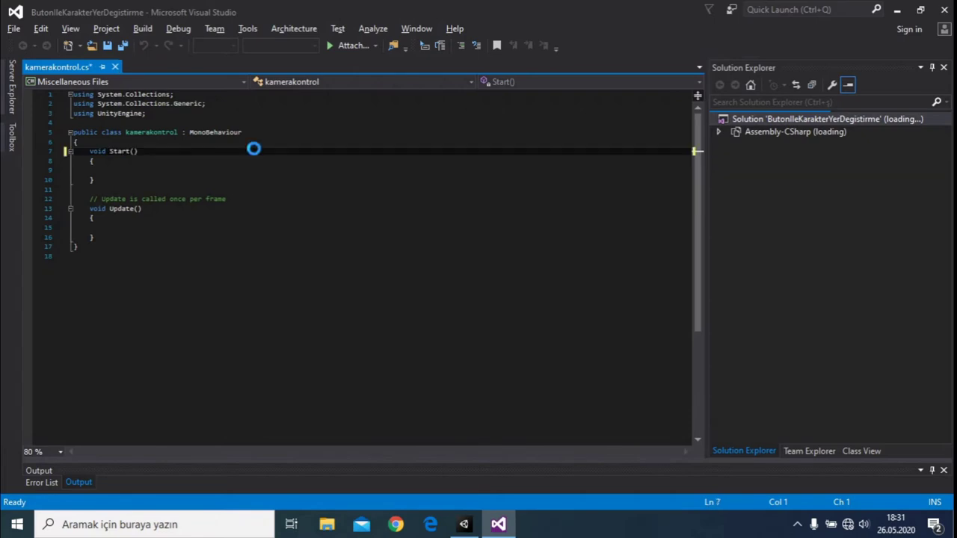
pyautogui.click(162, 141)
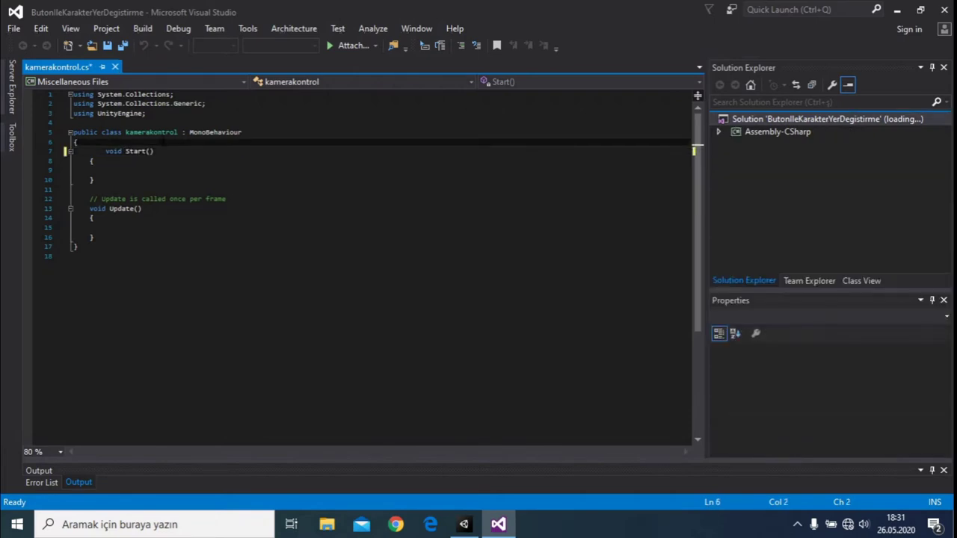
pyautogui.click(105, 151)
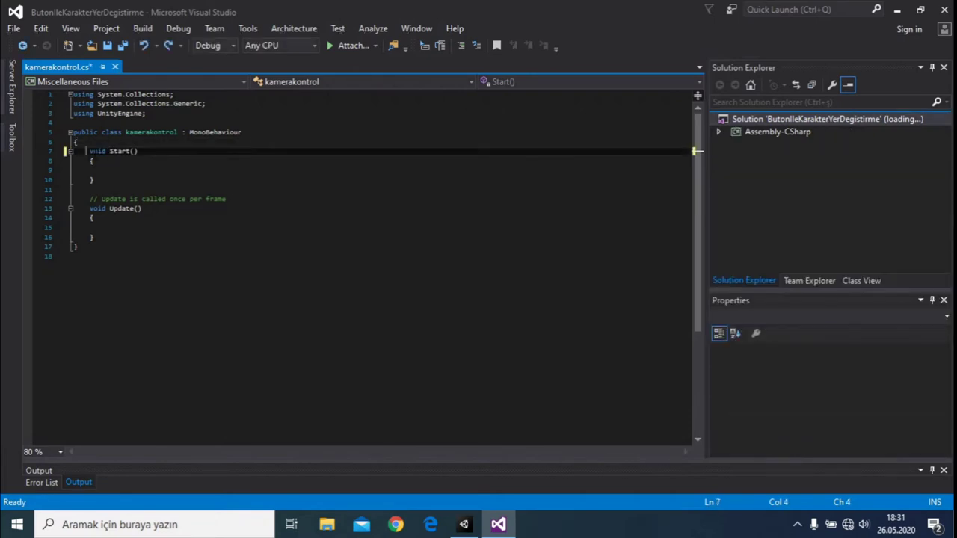
pyautogui.press('BackSpace')
pyautogui.press('BackSpace')
pyautogui.press('BackSpace')
pyautogui.press('Return')
pyautogui.hotkey('ctrl', 'Return')
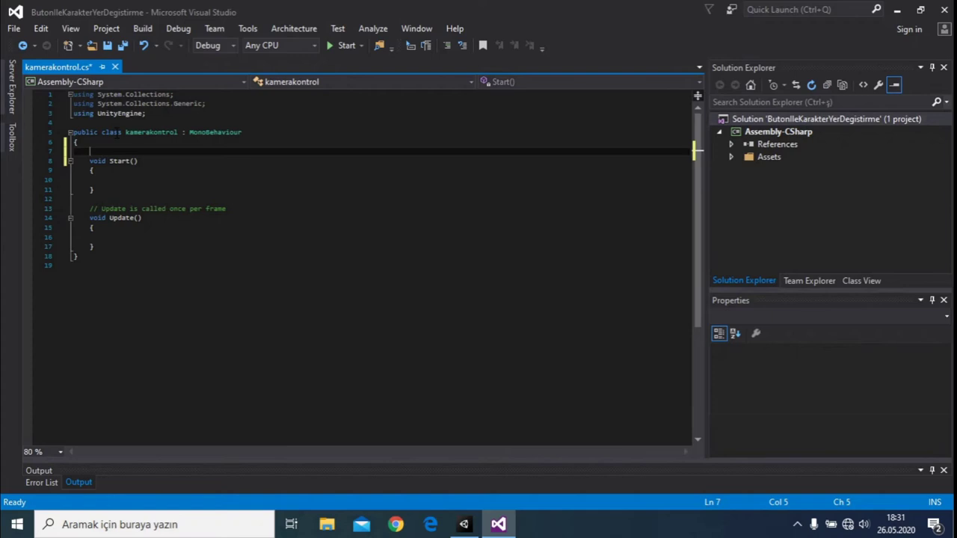
pyautogui.write('public tran')
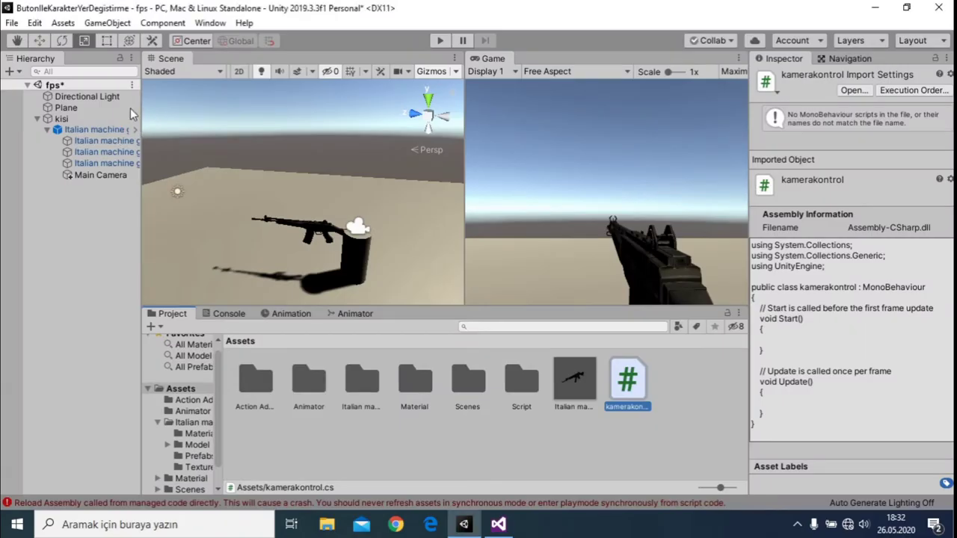
# Select kisi and edit its Transform Rotation X value in the Inspector.
pyautogui.click(61, 118)
pyautogui.click(97, 129)
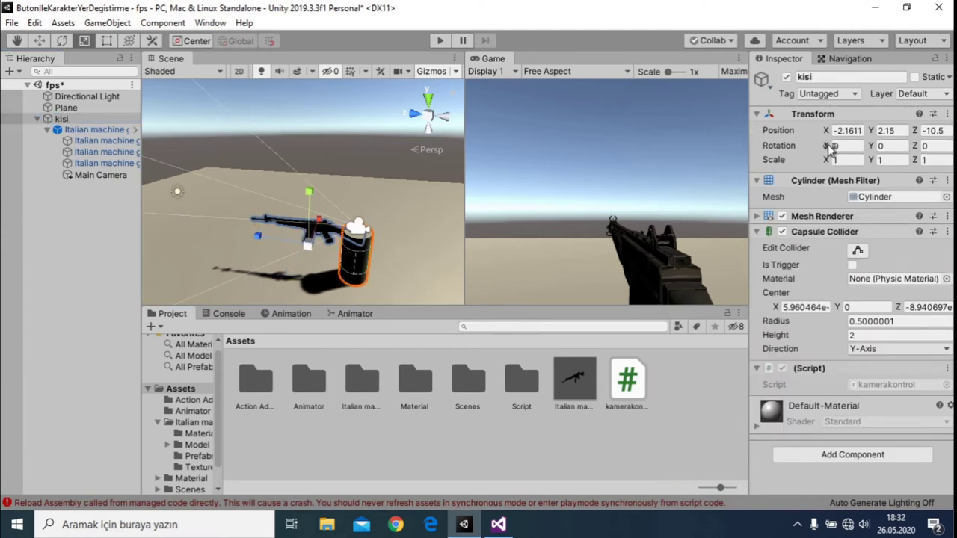
pyautogui.press('BackSpace')
pyautogui.press('BackSpace')
pyautogui.press('BackSpace')
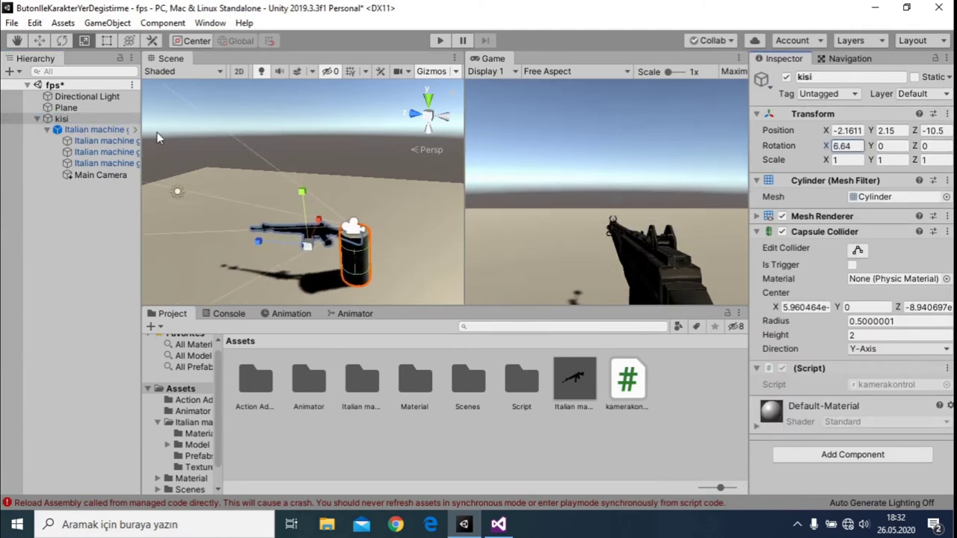
pyautogui.write('0')
pyautogui.hotkey('alt', 'Tab')
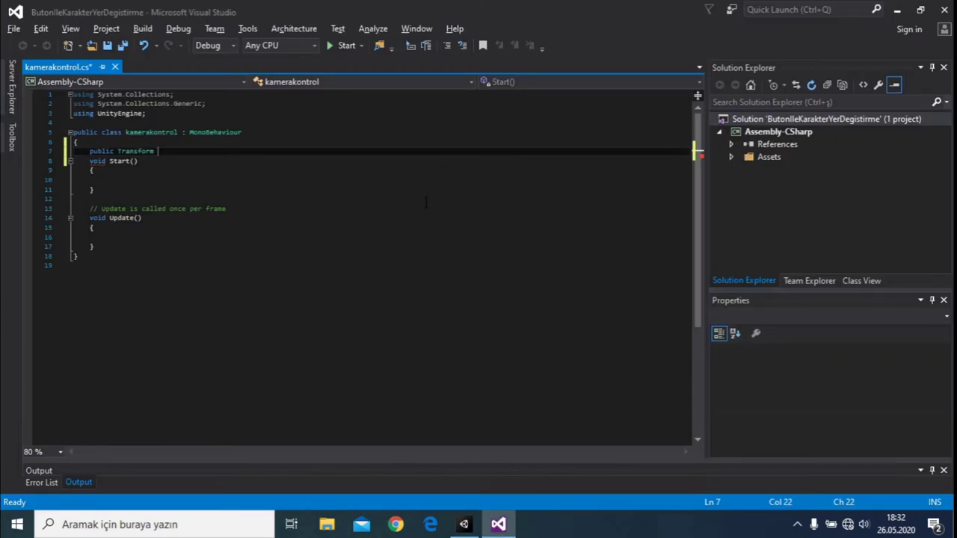
# Finish 'public Transform karakter, silah;' and start 'float sınır' on the next line.
pyautogui.write('karakter, silah;')
pyautogui.press('Return')
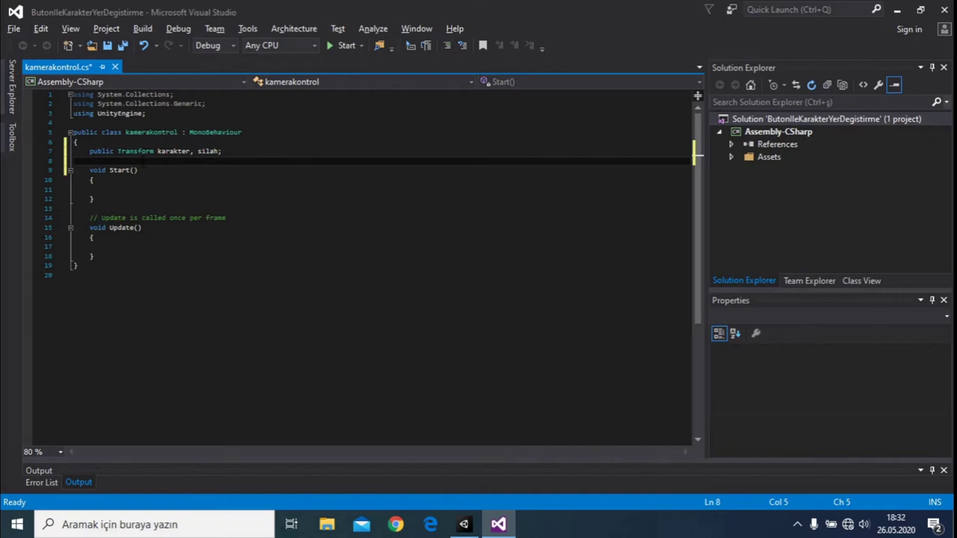
pyautogui.write('float')
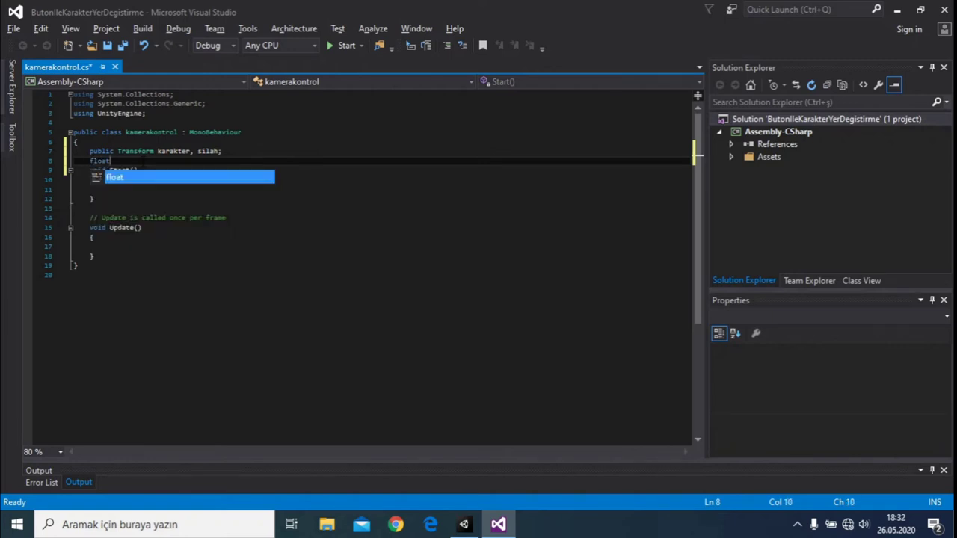
pyautogui.write(' sınır')
pyautogui.hotkey('alt', 'Tab')
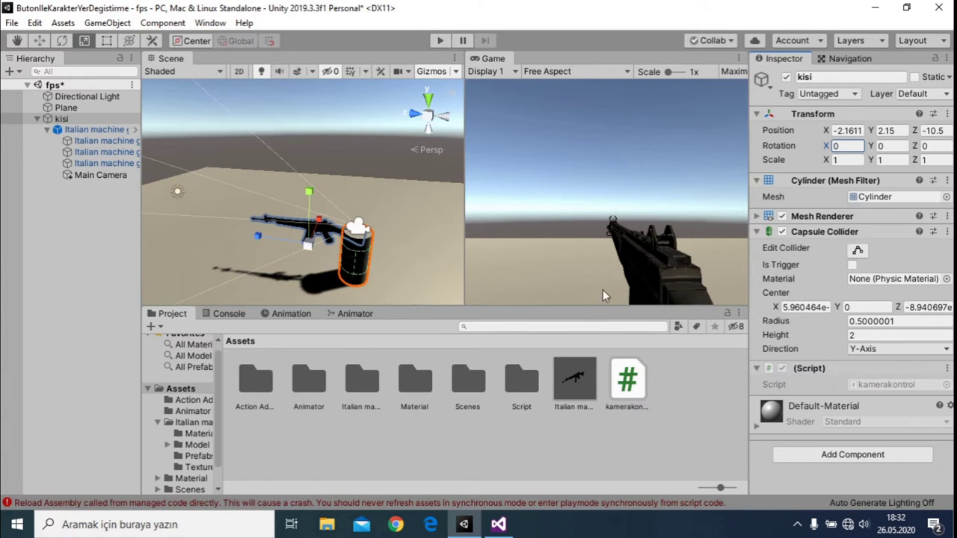
pyautogui.press('alt')
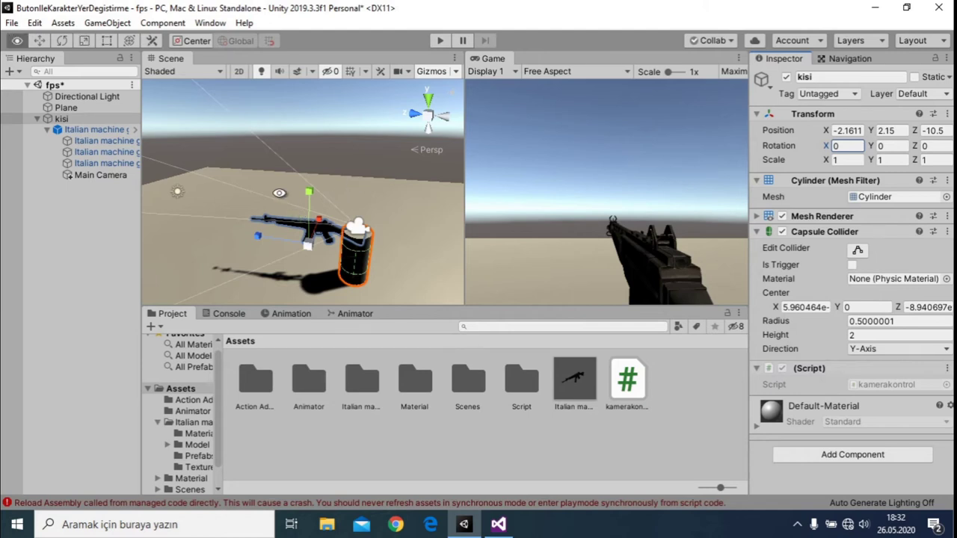
pyautogui.hotkey('alt', 'Tab')
pyautogui.click(122, 190)
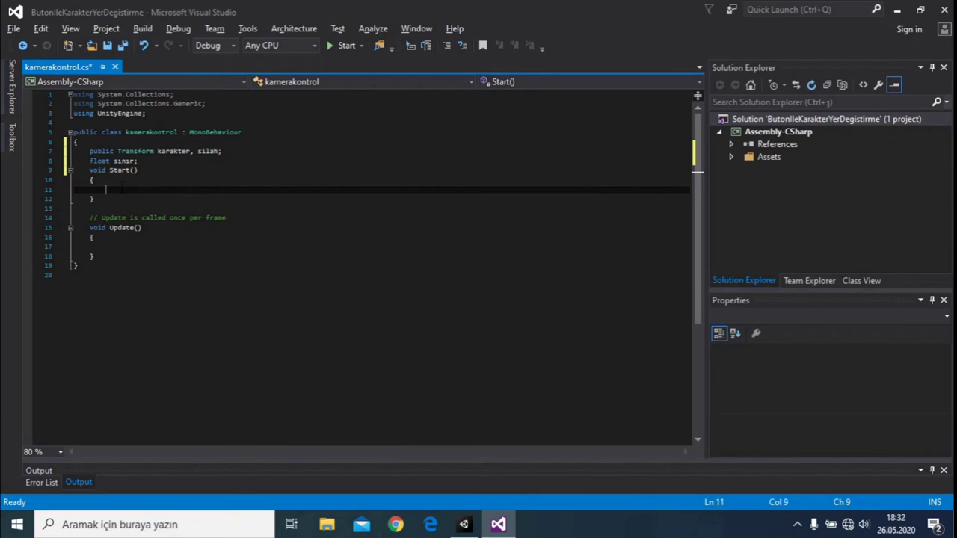
# In Start(), write 'Cursor.lockState = CursorLockMode.Locked;' and 'sınır = 0f;'.
pyautogui.write('Cursor')
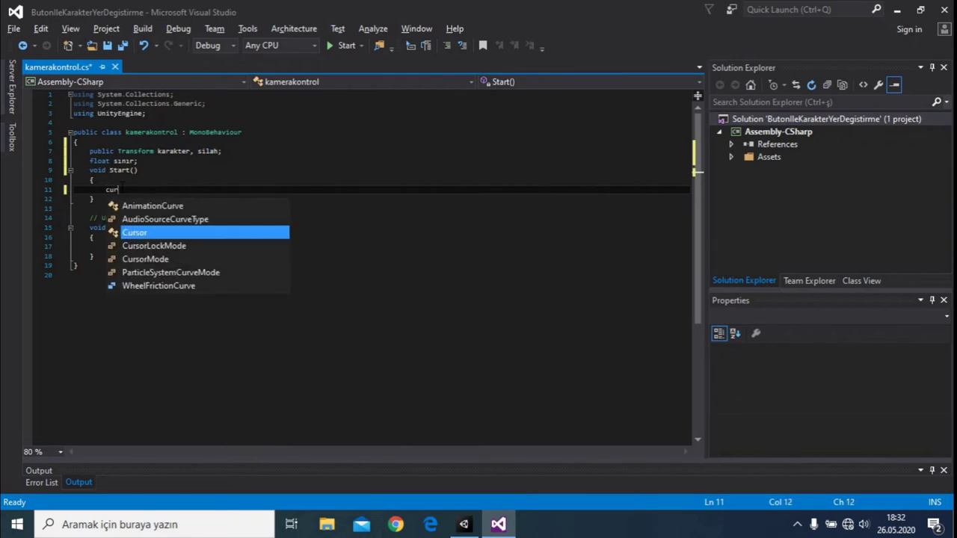
pyautogui.write('.lockState')
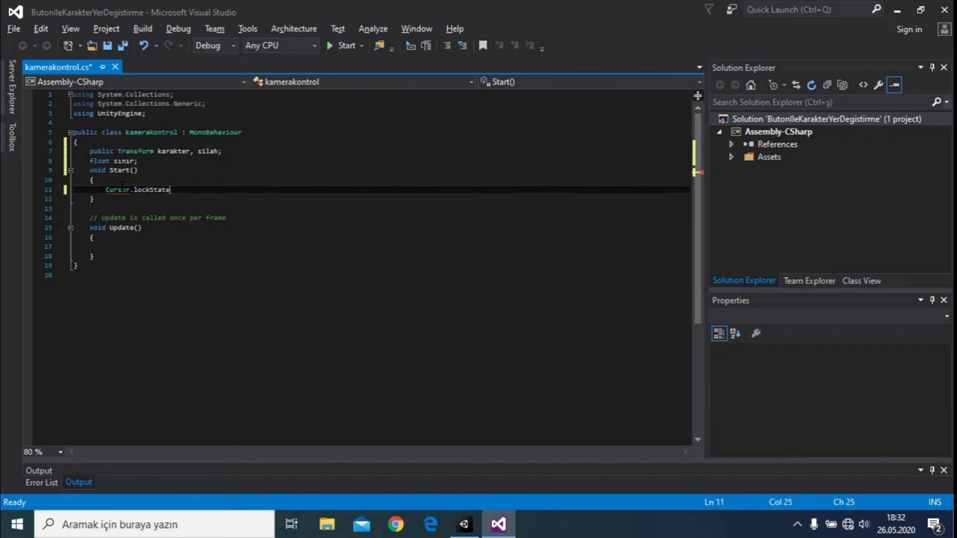
pyautogui.write('=C')
pyautogui.press('Tab')
pyautogui.write('.Locked;')
pyautogui.press('Return')
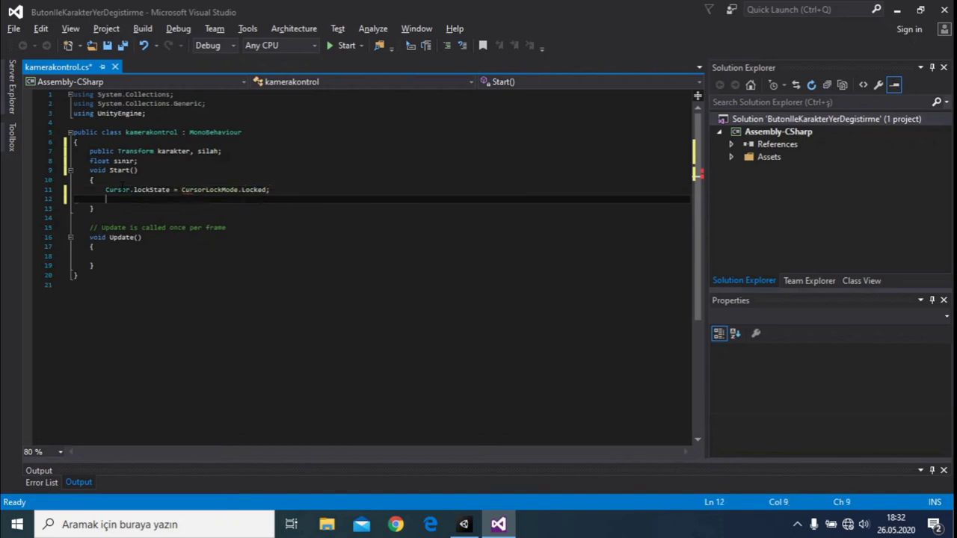
pyautogui.click(464, 524)
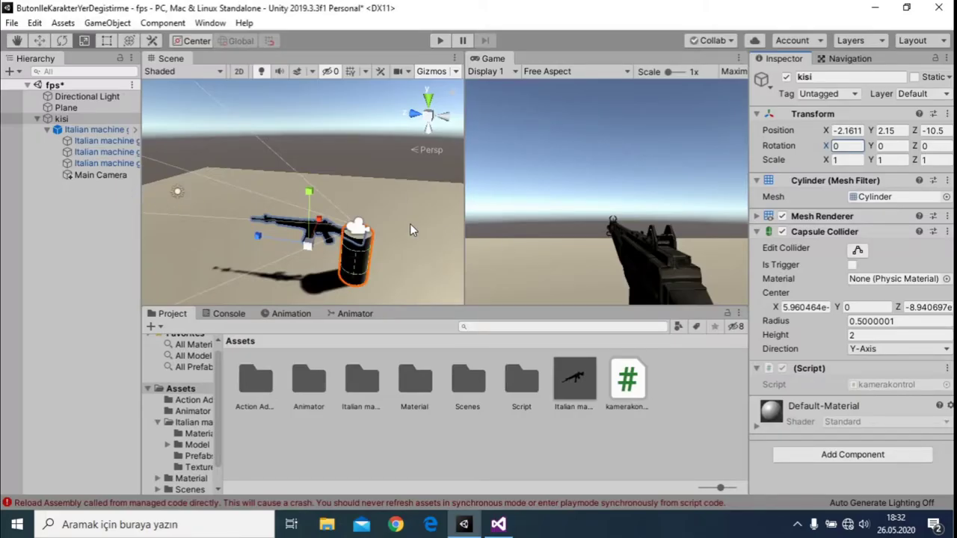
pyautogui.press('alt')
pyautogui.hotkey('alt', 'Tab')
pyautogui.write('sınır = 0f;')
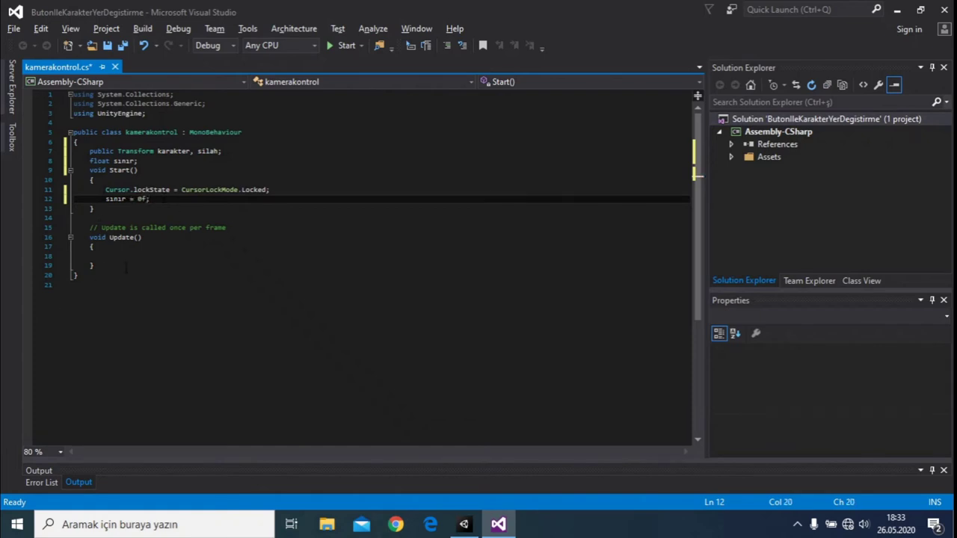
# In Update(), write float yan = Input.GetAxis("Mouse X").
pyautogui.click(115, 257)
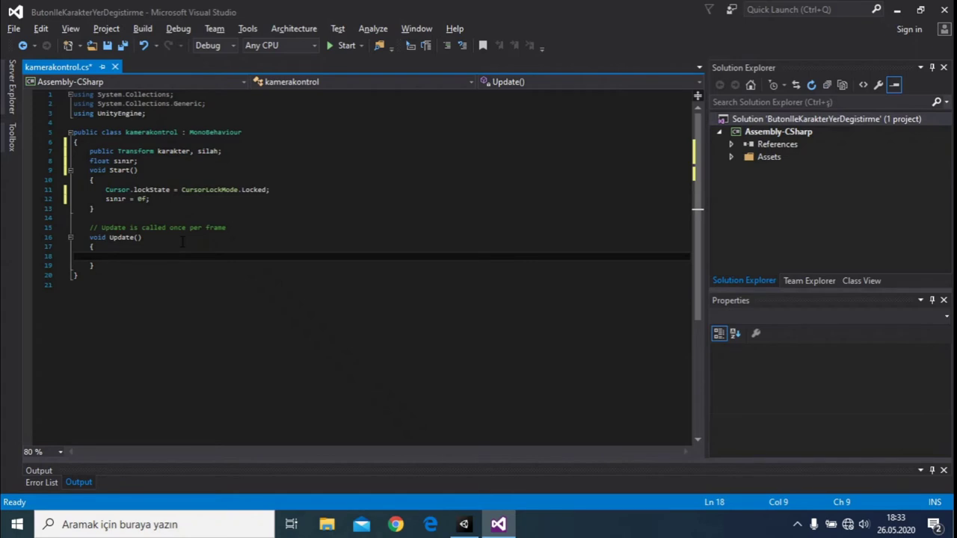
pyautogui.write('fl')
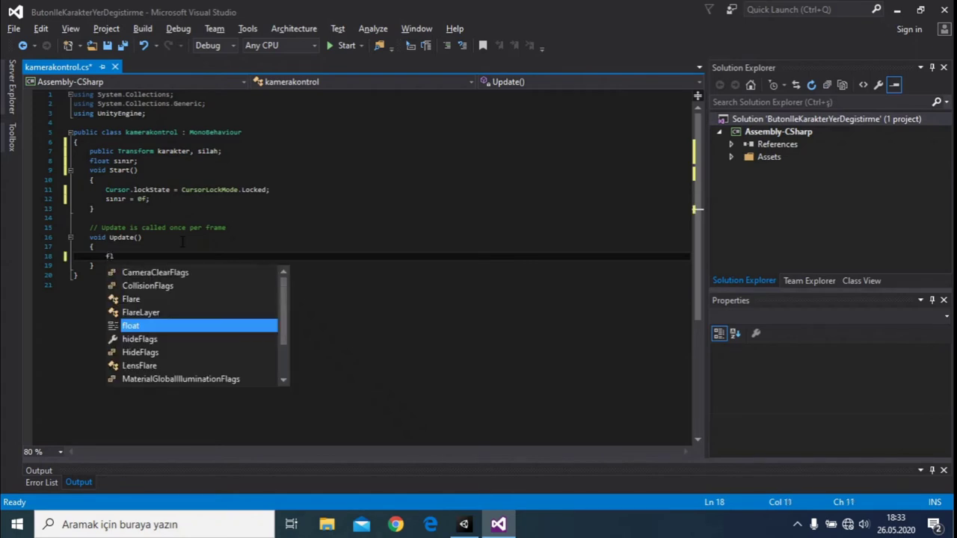
pyautogui.write('oat yan')
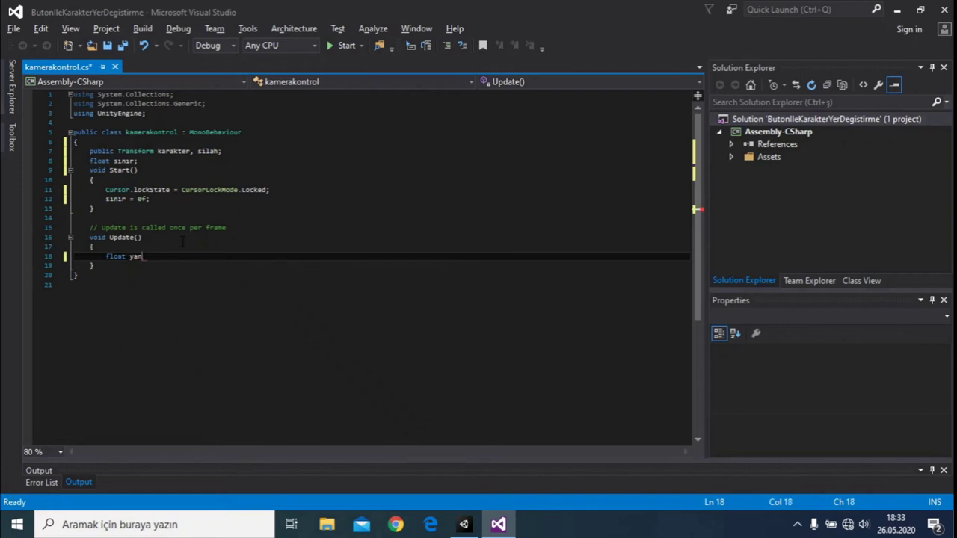
pyautogui.write('=')
pyautogui.write('i')
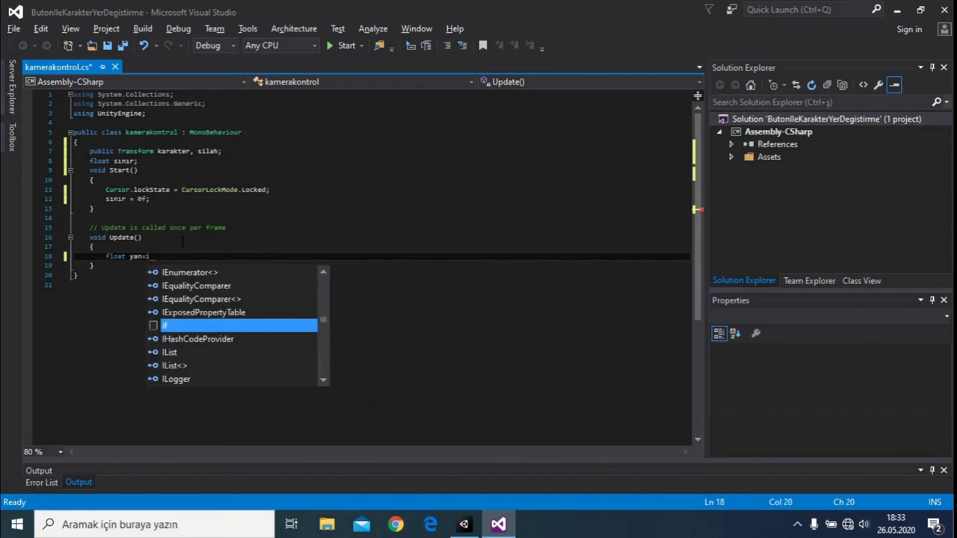
pyautogui.write('nput')
pyautogui.write('.')
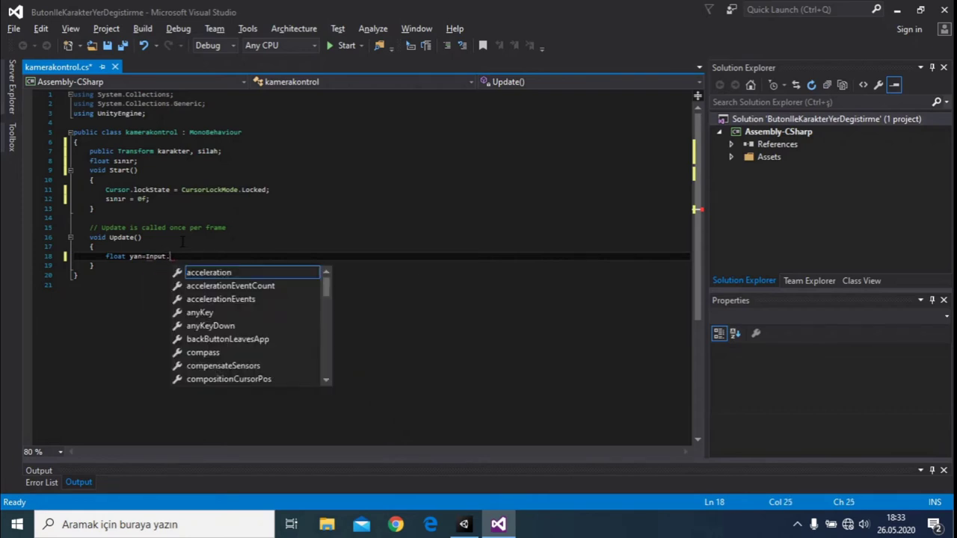
pyautogui.write('get')
pyautogui.press('Down')
pyautogui.press('Tab')
pyautogui.write(')(')
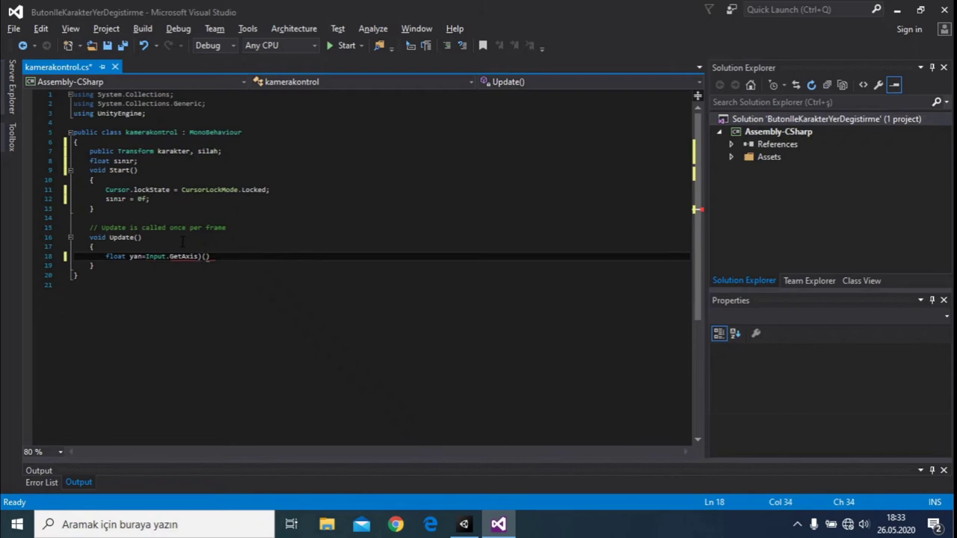
pyautogui.press('BackSpace')
pyautogui.press('BackSpace')
pyautogui.write('("')
pyautogui.write('Mouse ')
pyautogui.write('X")')
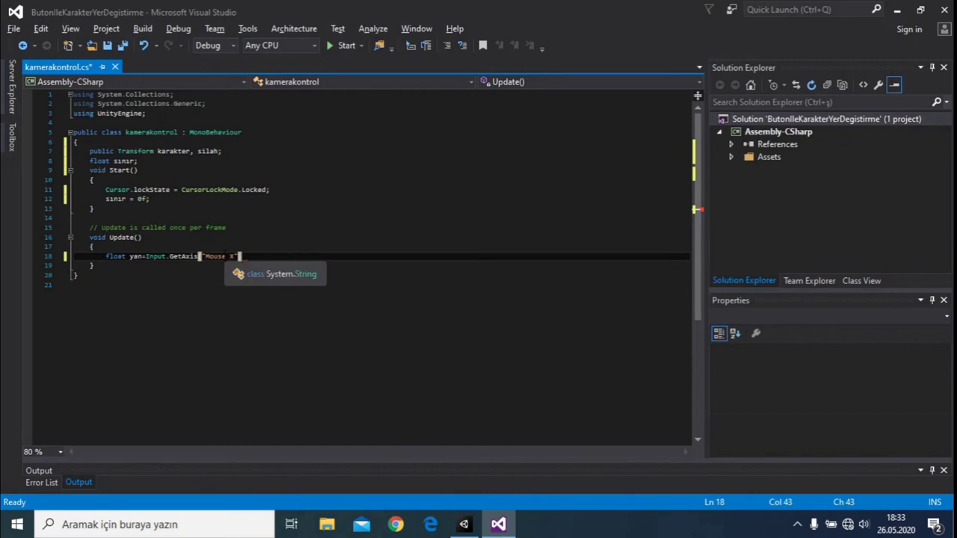
pyautogui.hotkey('alt', 'Tab')
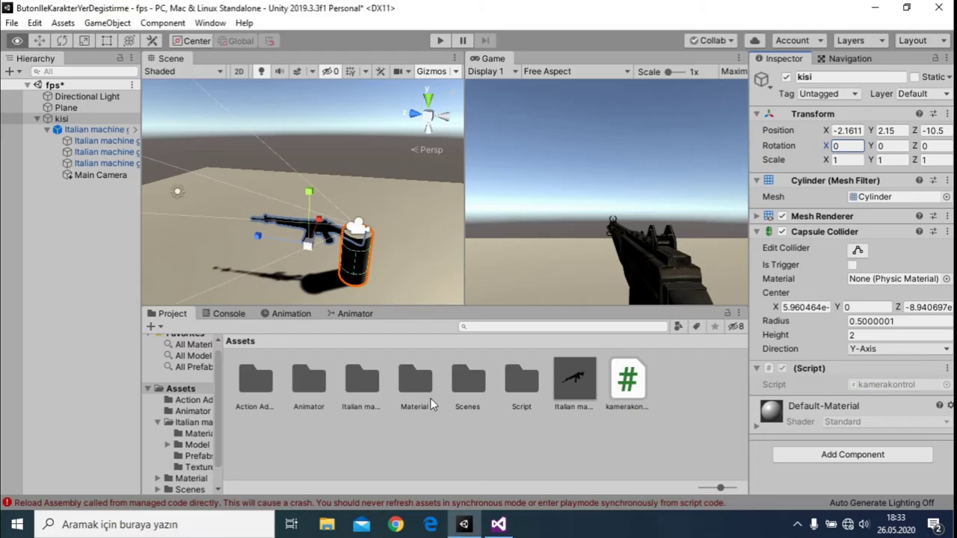
pyautogui.click(34, 23)
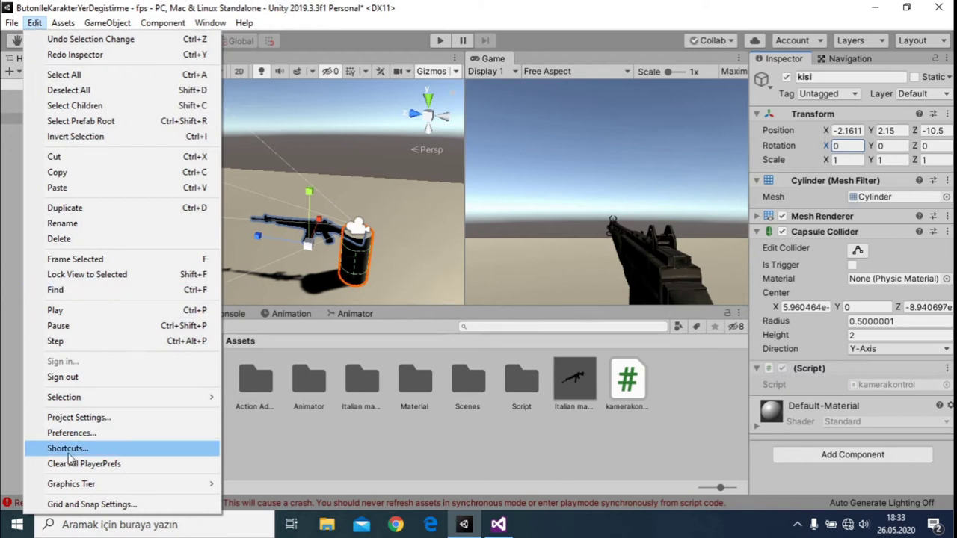
pyautogui.click(79, 419)
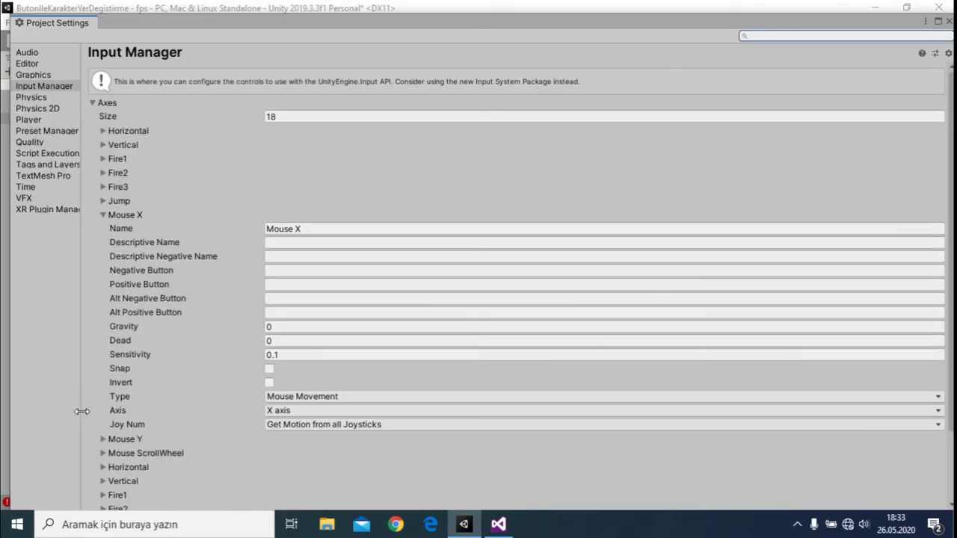
pyautogui.click(295, 229)
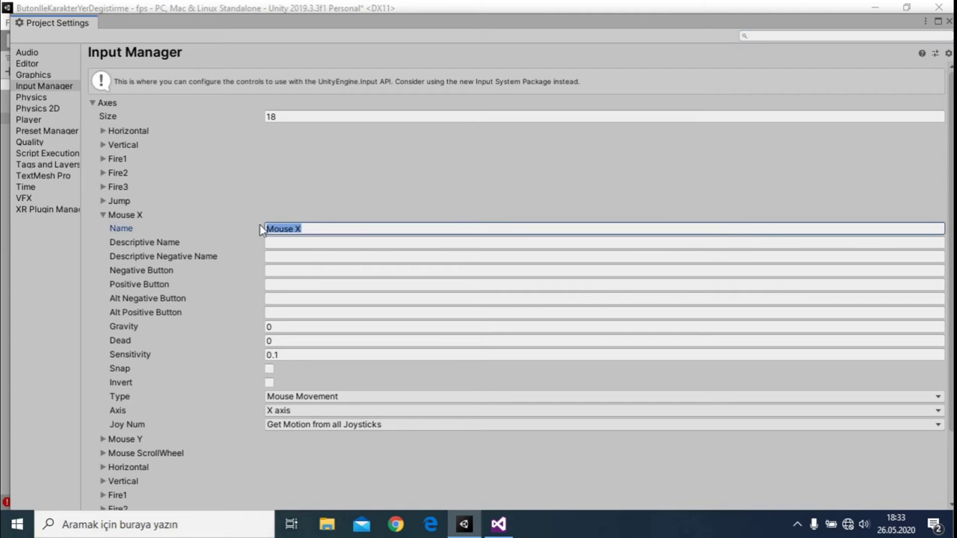
pyautogui.click(104, 215)
pyautogui.click(104, 215)
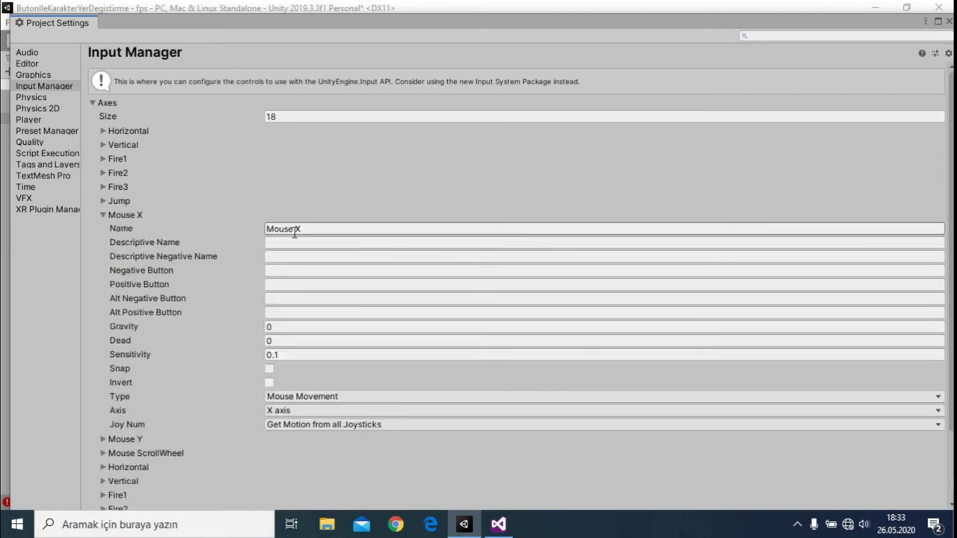
pyautogui.click(299, 228)
pyautogui.click(103, 214)
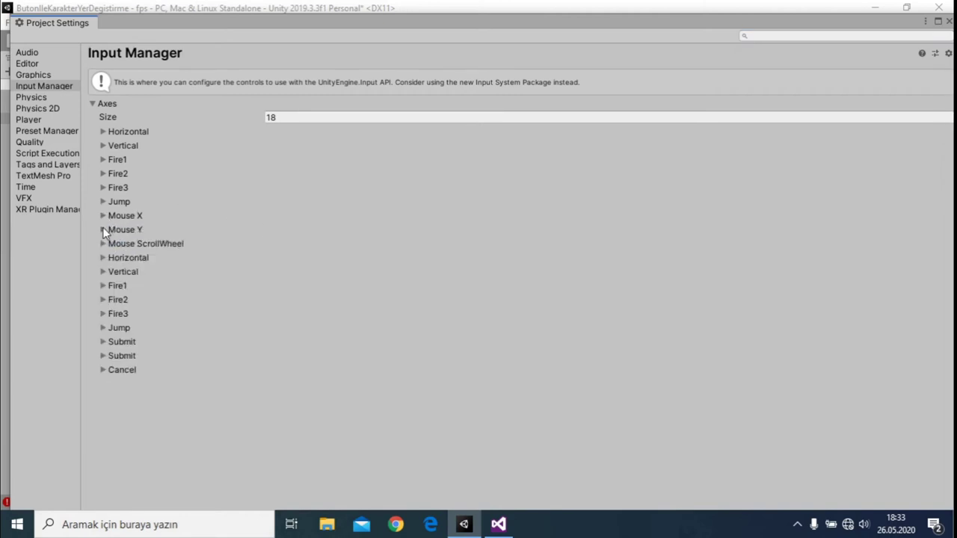
pyautogui.click(949, 21)
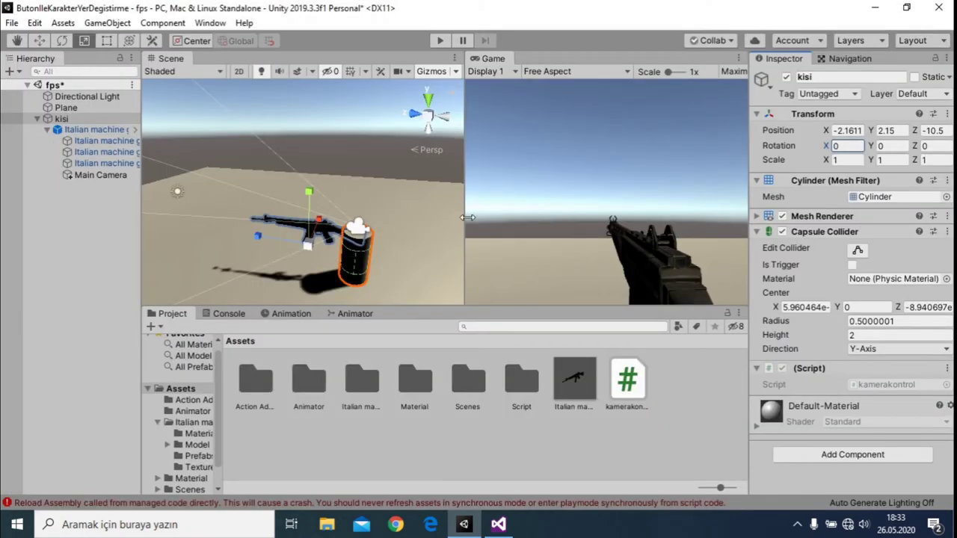
pyautogui.hotkey('alt', 'Tab')
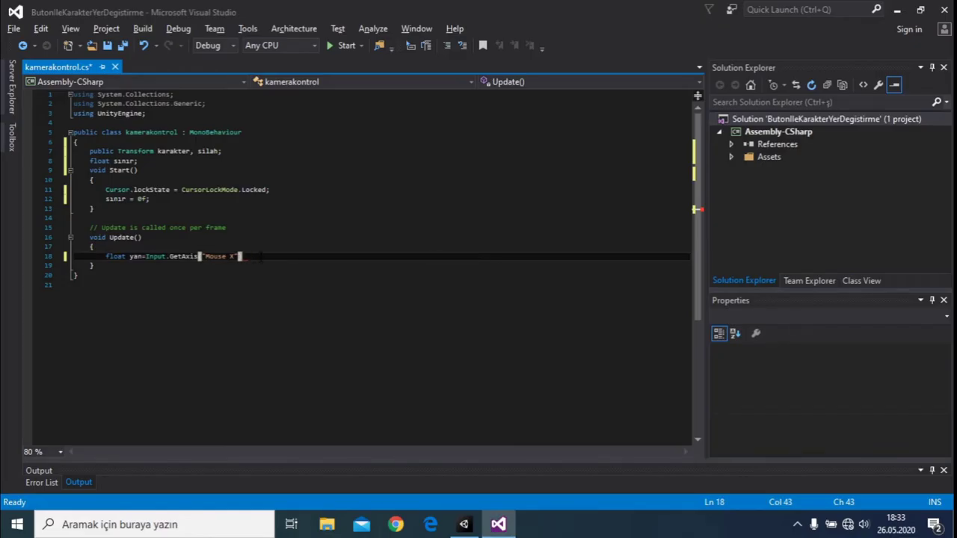
# Multiply the yan value by Time.deltaTime and close the statement.
pyautogui.write(')*')
pyautogui.write('Time.de')
pyautogui.press('Tab')
pyautogui.write(';')
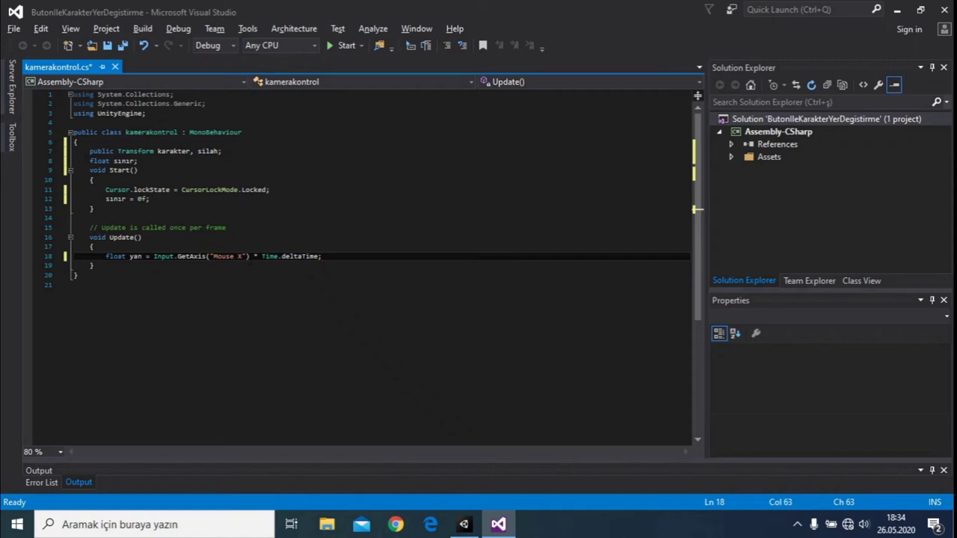
# Declare 'public float DonmeHizi;' below the sınır field.
pyautogui.click(157, 161)
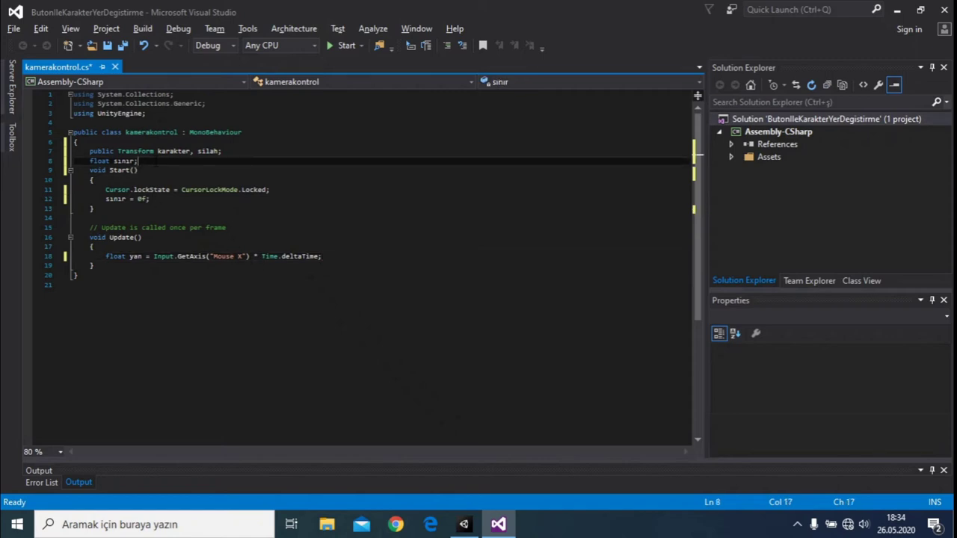
pyautogui.press('Return')
pyautogui.write('f')
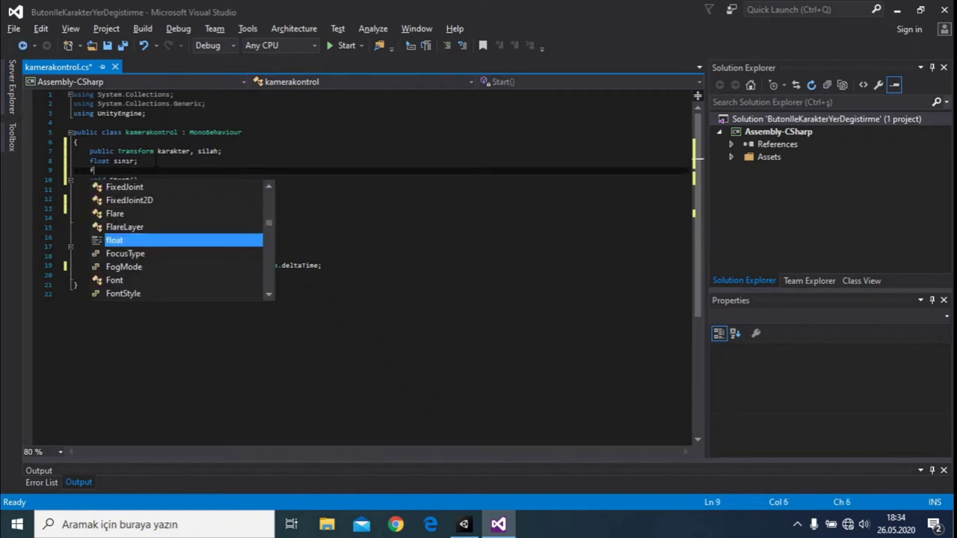
pyautogui.press('BackSpace')
pyautogui.write('public float')
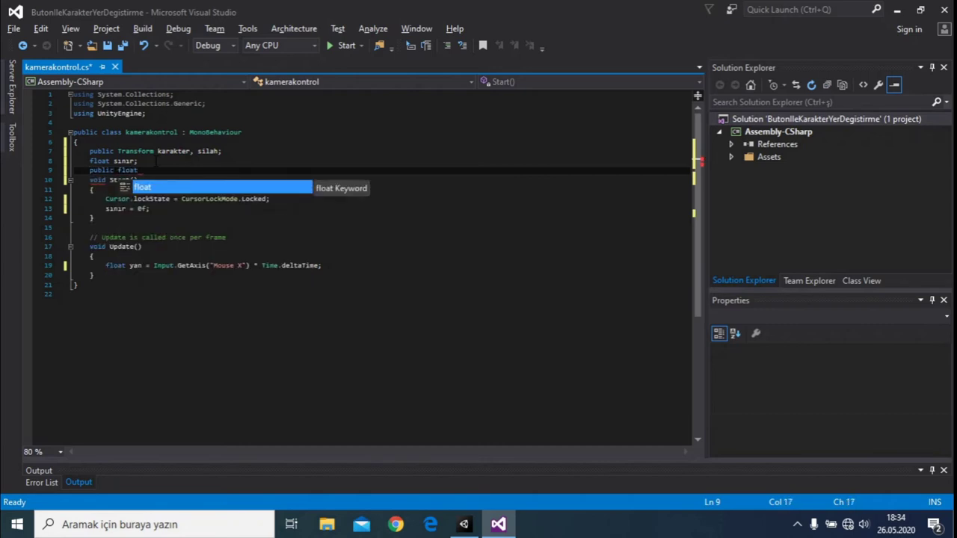
pyautogui.write(' DonmeHizi;')
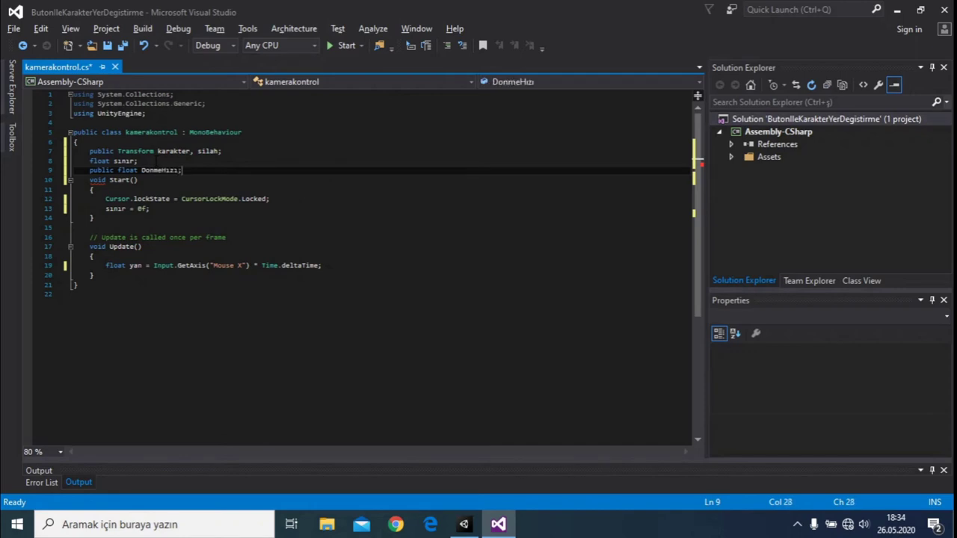
# Append *DonmeHızı to the yan calculation line.
pyautogui.click(318, 265)
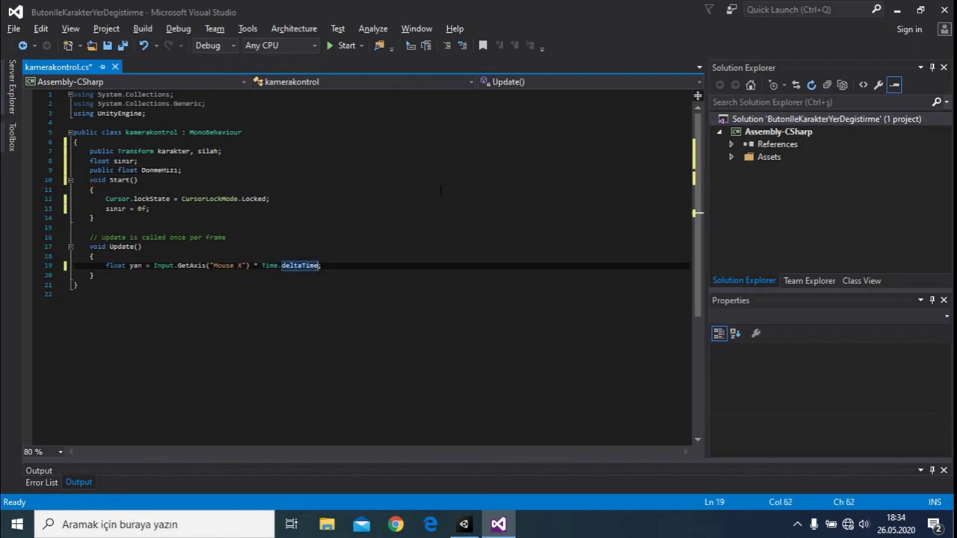
pyautogui.write('*Don')
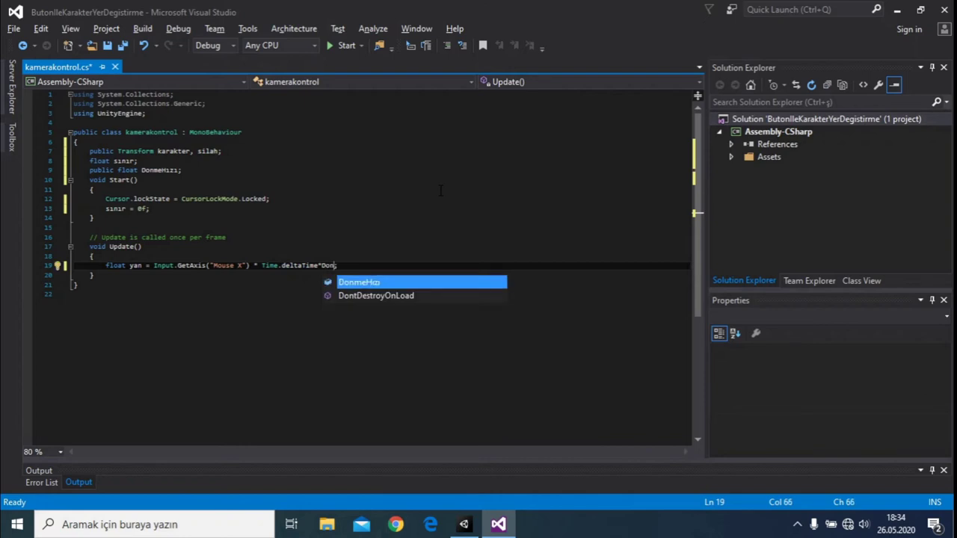
pyautogui.write('meHızı;')
pyautogui.press('Return')
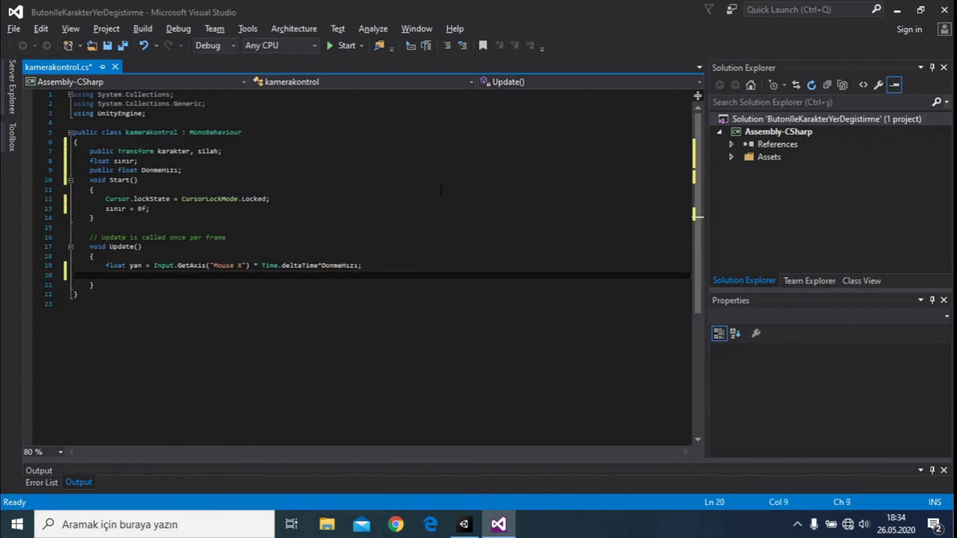
# Add float yukari = Input.GetAxis("Mouse Y") * Time.deltaTime * DonmeHızı;.
pyautogui.write('float ')
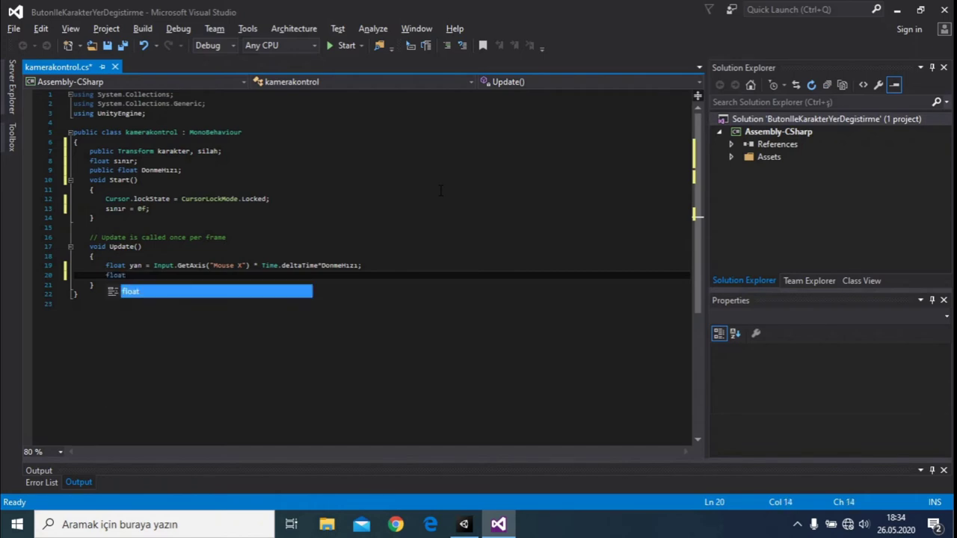
pyautogui.write('yukari=Input.Get')
pyautogui.press('Tab')
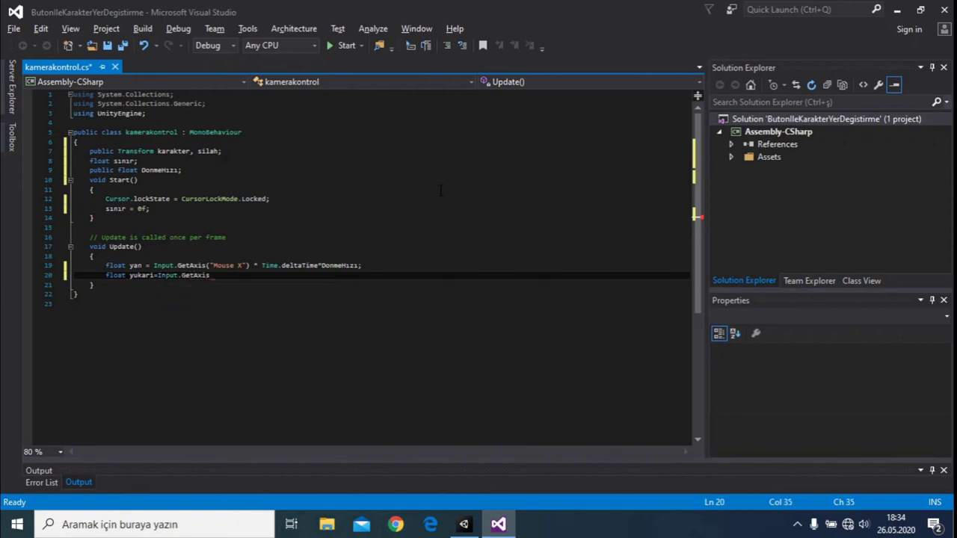
pyautogui.write('("Mouse Y")')
pyautogui.write('*Time.deltaTime')
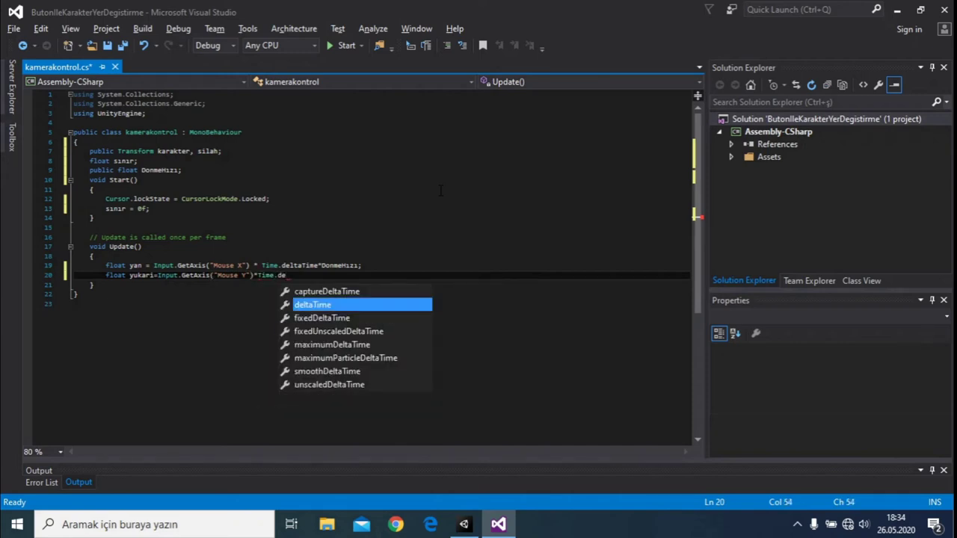
pyautogui.write('.')
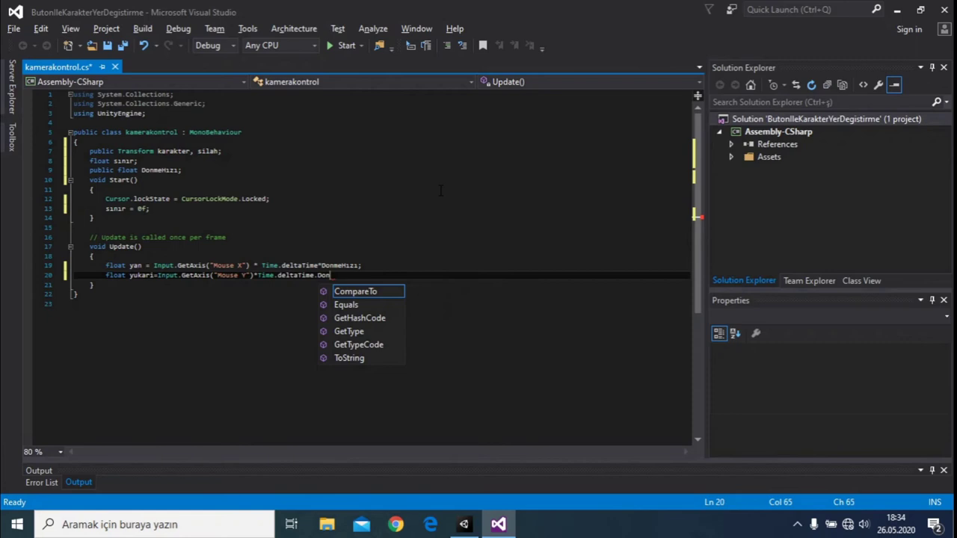
pyautogui.press('BackSpace')
pyautogui.write('*Do')
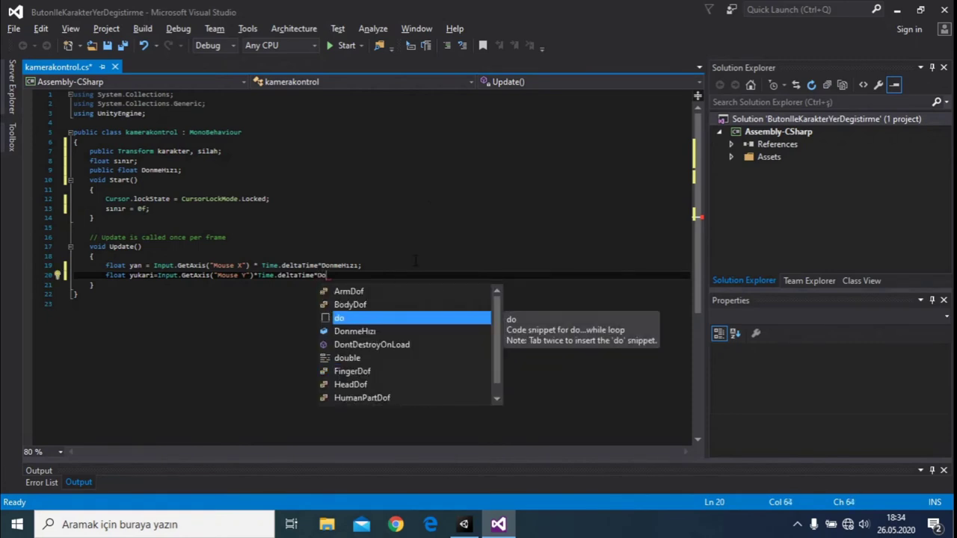
pyautogui.press('Down')
pyautogui.press('Tab')
pyautogui.write(';')
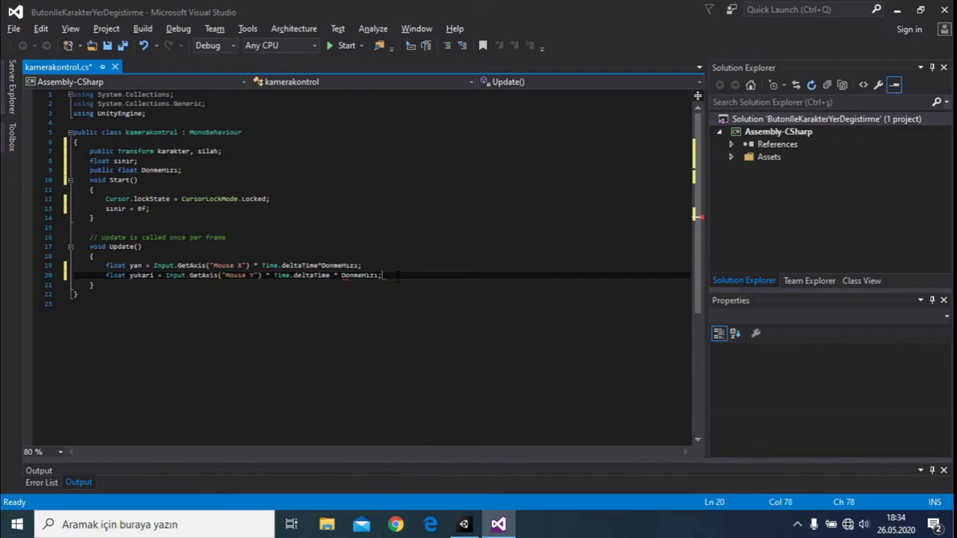
pyautogui.click(797, 524)
pyautogui.click(796, 524)
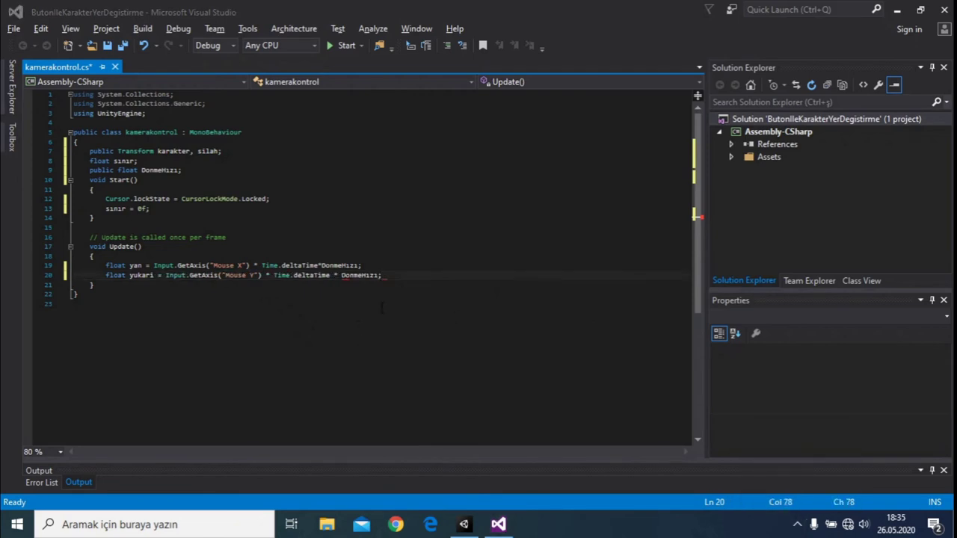
pyautogui.click(405, 275)
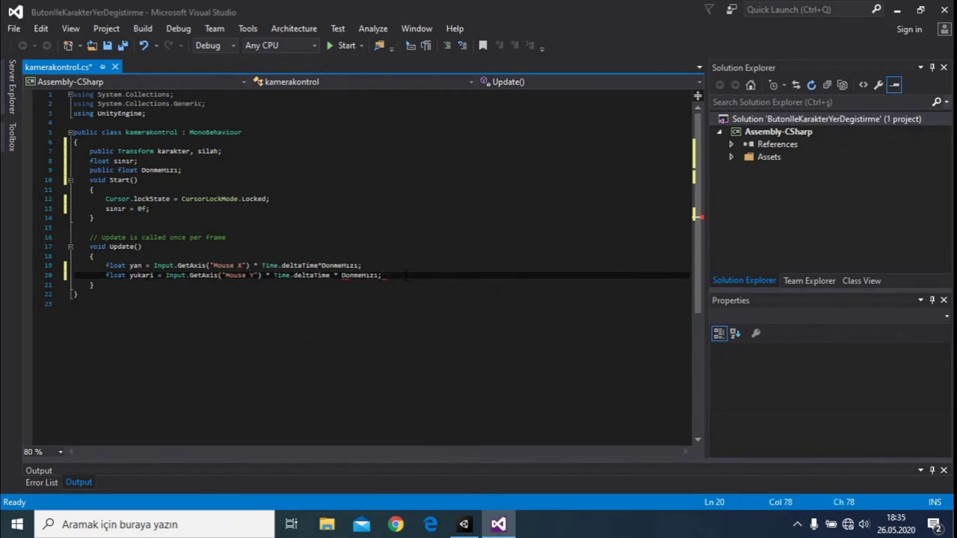
pyautogui.press('Return')
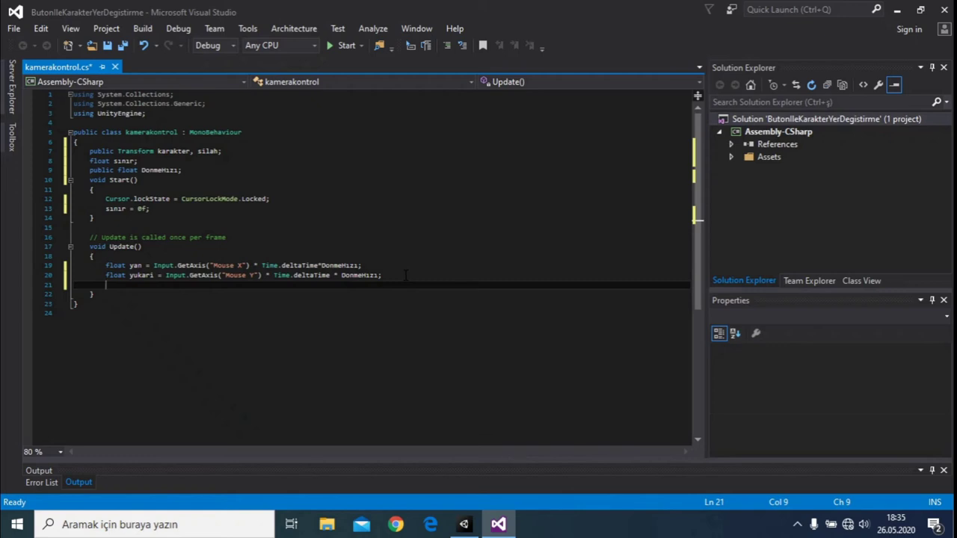
# Write 'sınır += yukari;' in Update().
pyautogui.write('sınır')
pyautogui.press('Escape')
pyautogui.write('+=Y')
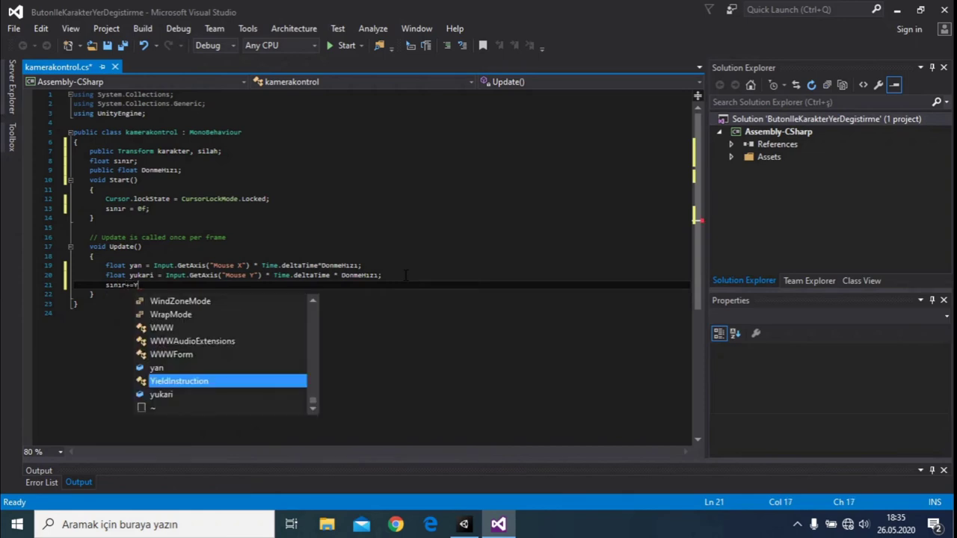
pyautogui.press('BackSpace')
pyautogui.write('yukar')
pyautogui.press('Tab')
pyautogui.write(';')
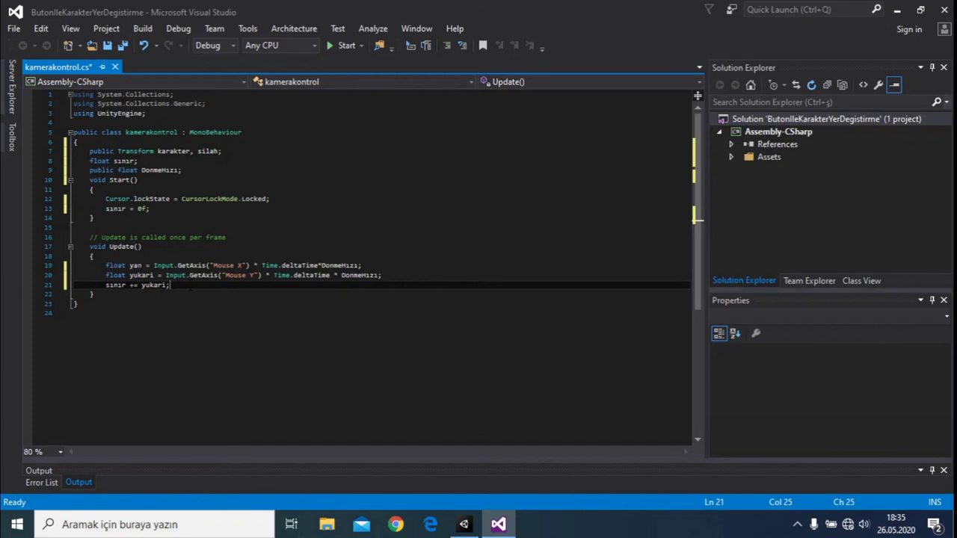
# Insert an if statement with the condition sınır > 90f.
pyautogui.press('Return')
pyautogui.write('if')
pyautogui.press('Tab')
pyautogui.press('Tab')
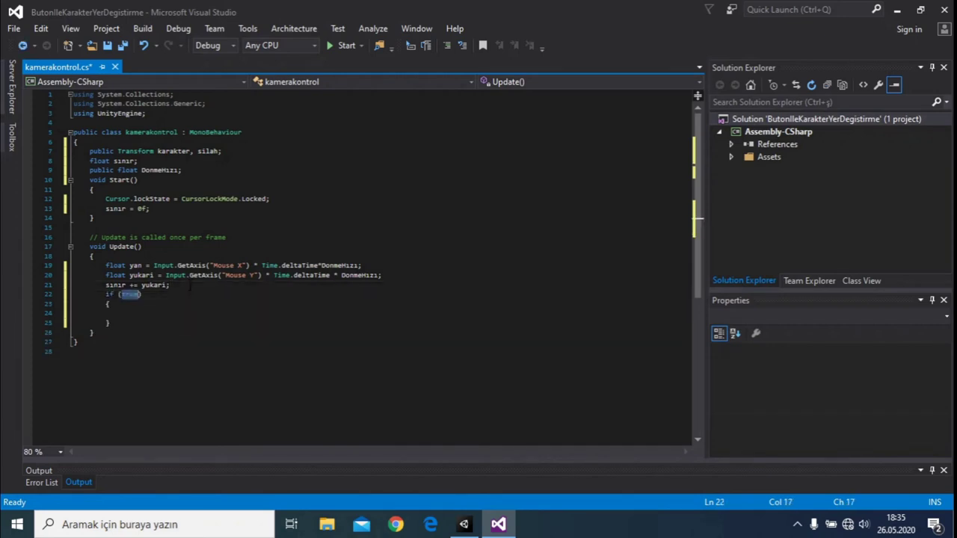
pyautogui.write('sın')
pyautogui.press('Tab')
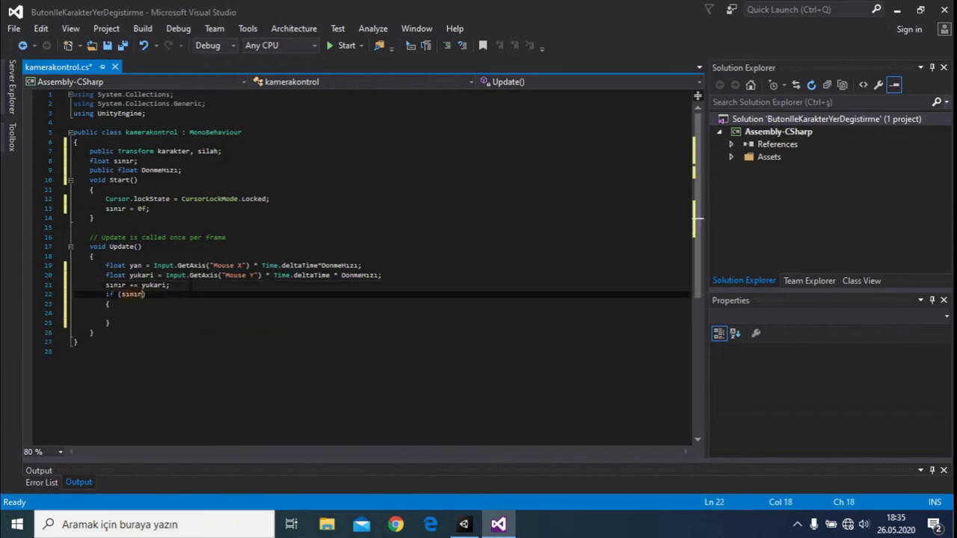
pyautogui.write('>90f')
# Inside the if block, set yukari = 0f; and sınır = 90f;.
pyautogui.press('Down')
pyautogui.press('Down')
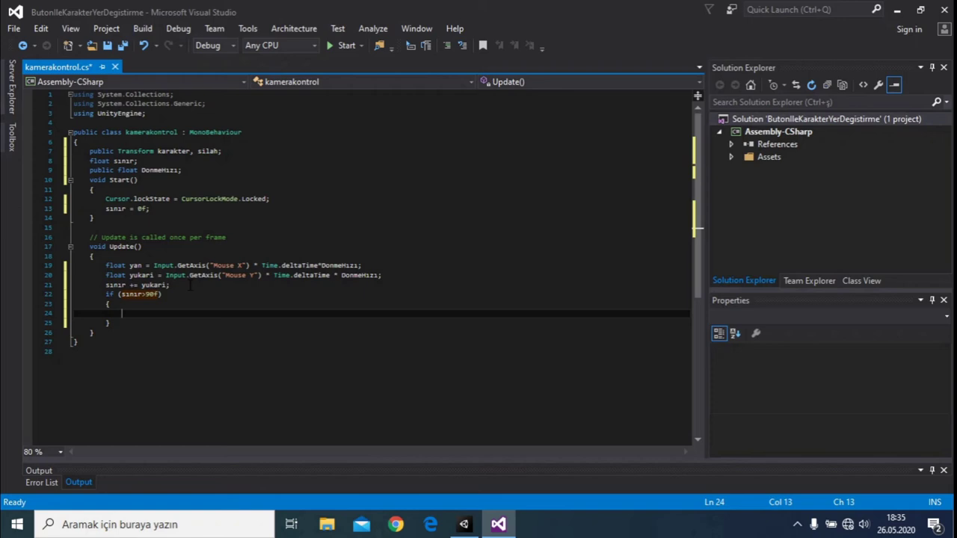
pyautogui.write('yukar')
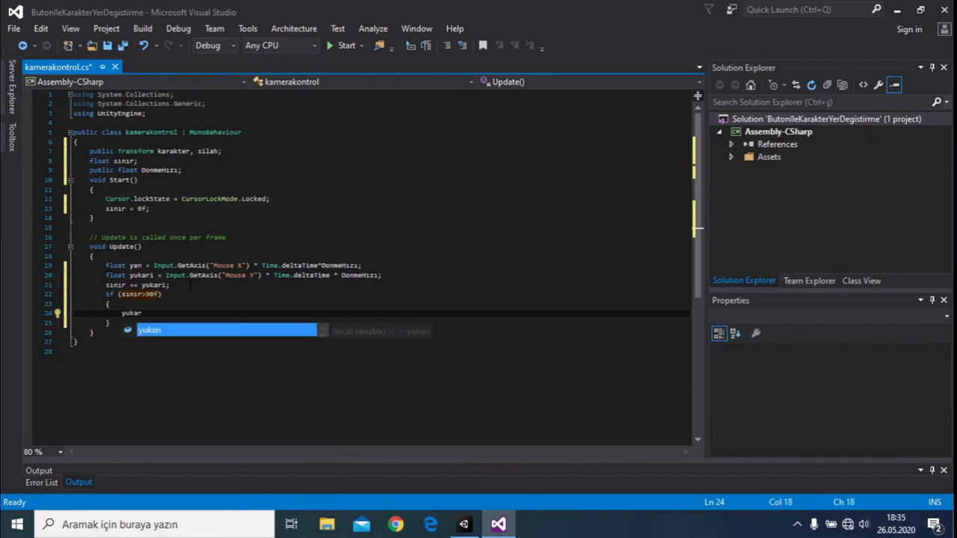
pyautogui.write('i')
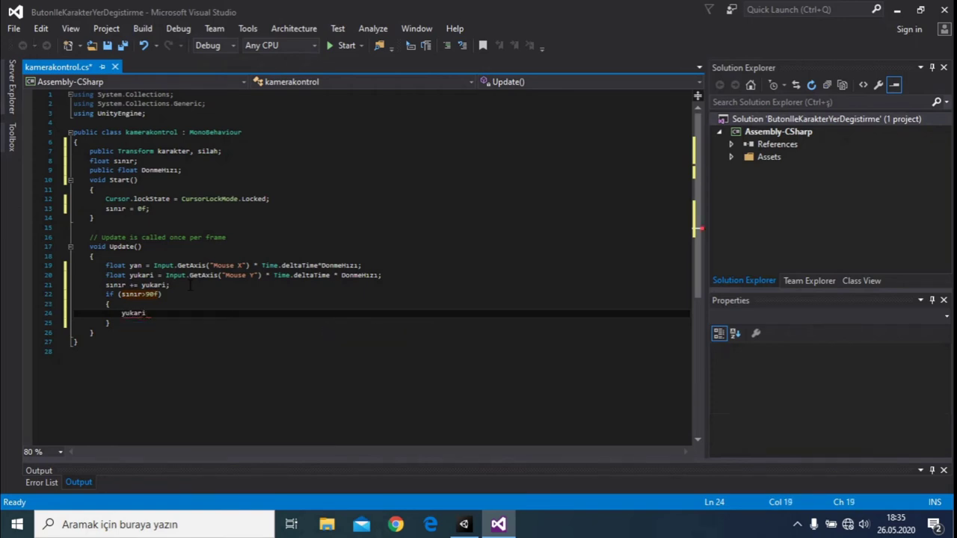
pyautogui.write(' = 0f;')
pyautogui.press('Return')
pyautogui.write('sınır = 90f;')
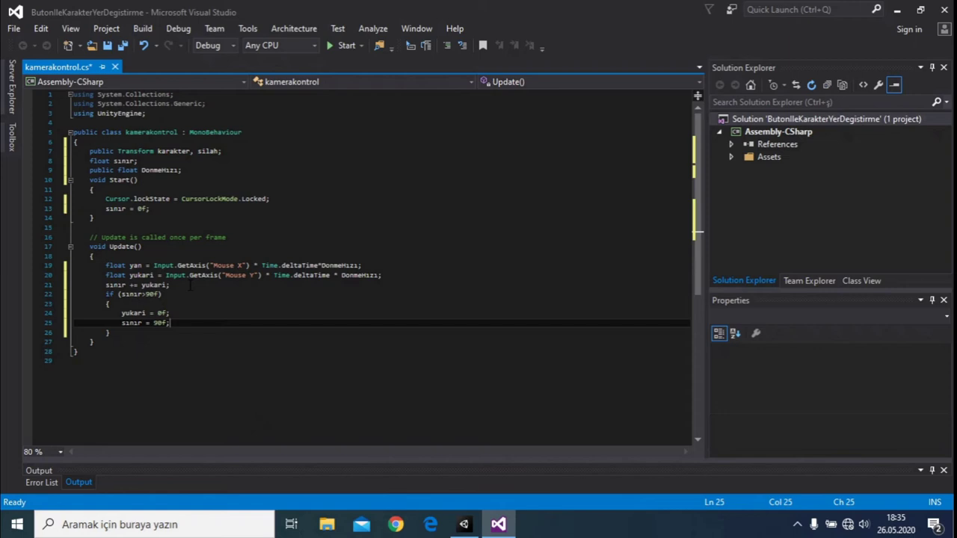
pyautogui.press('Down')
pyautogui.press('Return')
pyautogui.press('BackSpace')
pyautogui.press('Return')
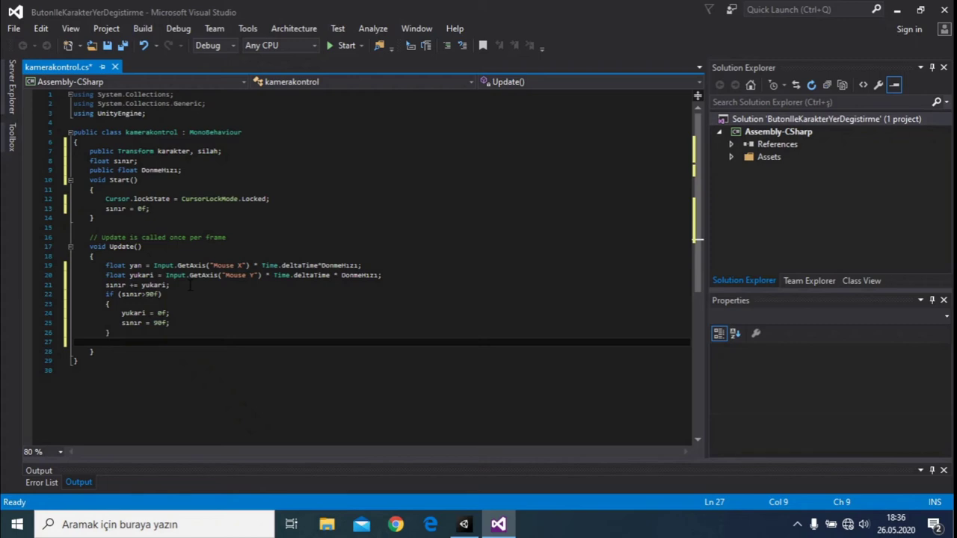
# Add an else if (sınır<-90f) branch after the first if block in Update.
pyautogui.write('el')
pyautogui.press('Tab')
pyautogui.press('Tab')
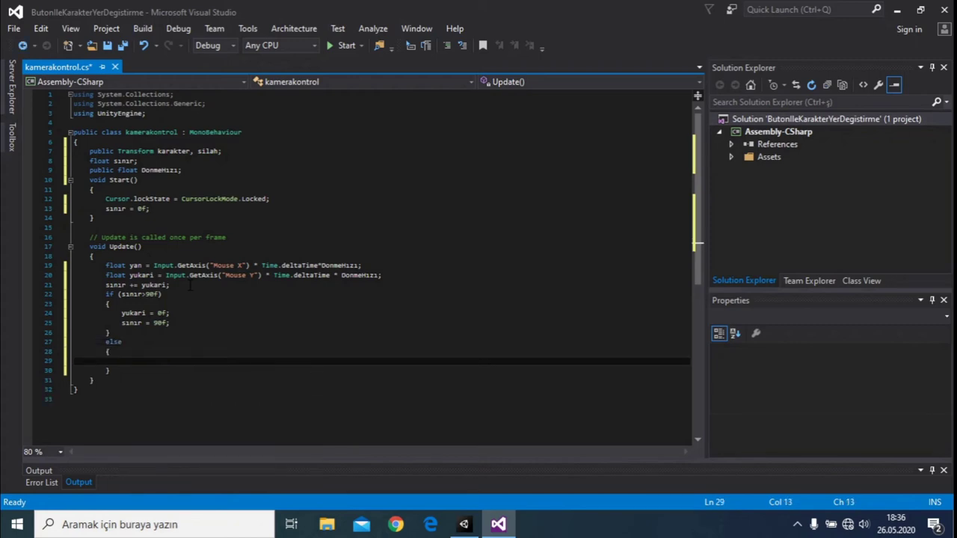
pyautogui.click(145, 342)
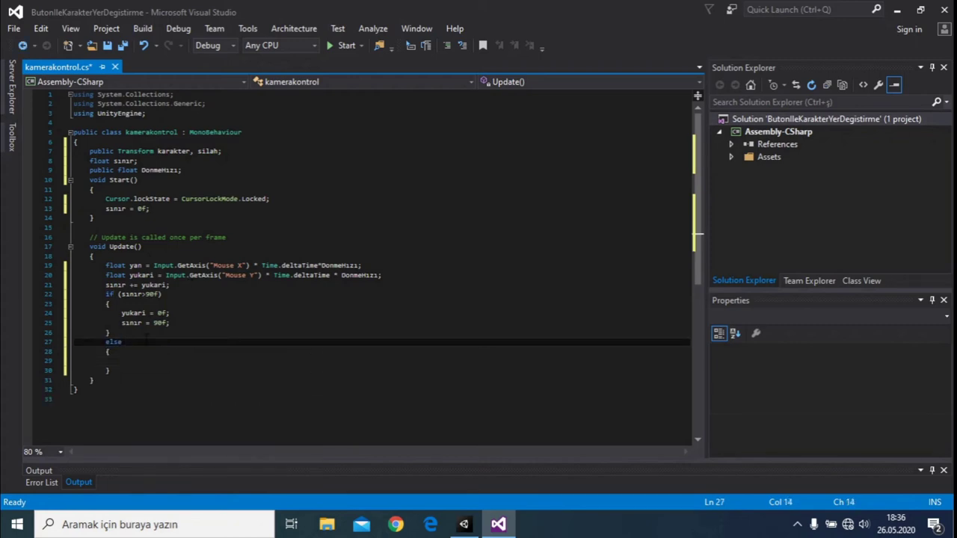
pyautogui.write('if')
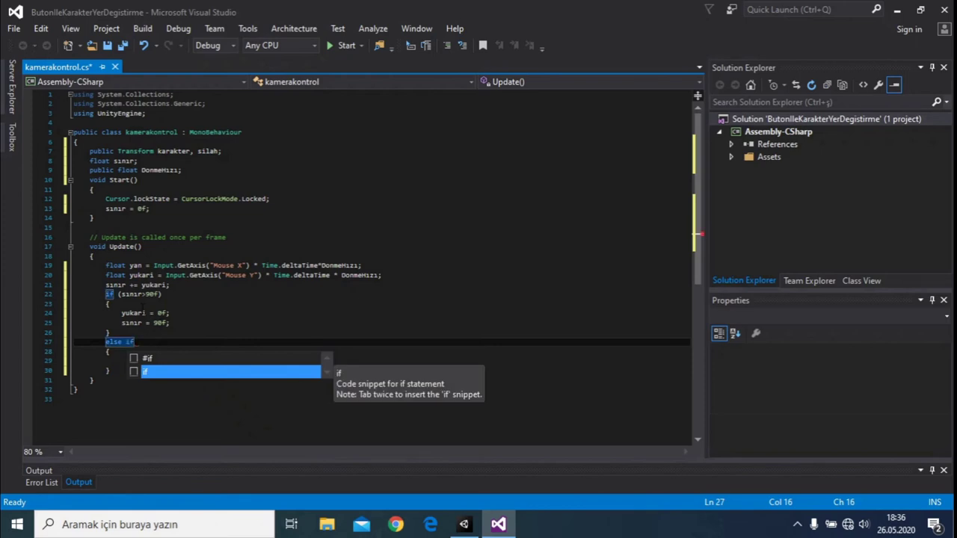
pyautogui.press('Tab')
pyautogui.press('Tab')
pyautogui.moveTo(110, 399); pyautogui.dragTo(102, 380)
pyautogui.press('Delete')
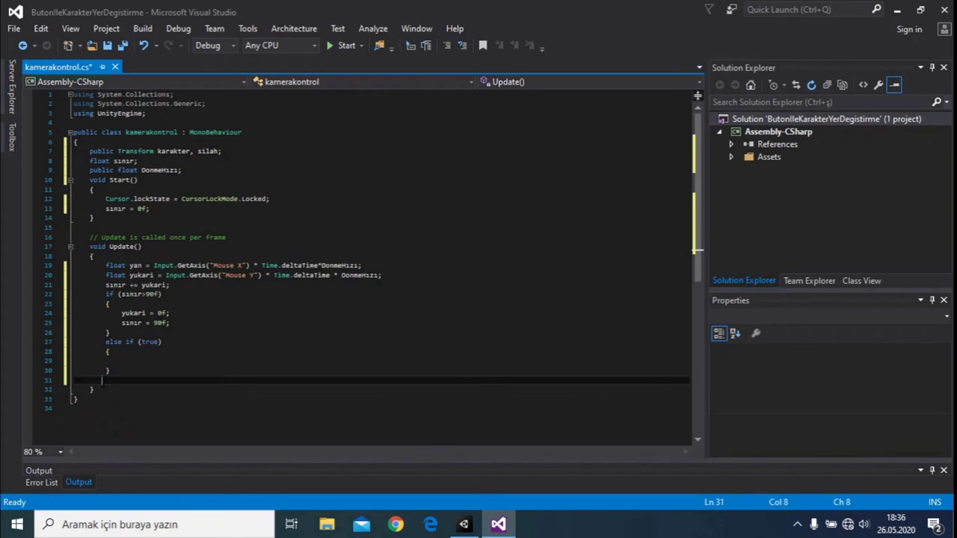
pyautogui.doubleClick(150, 342)
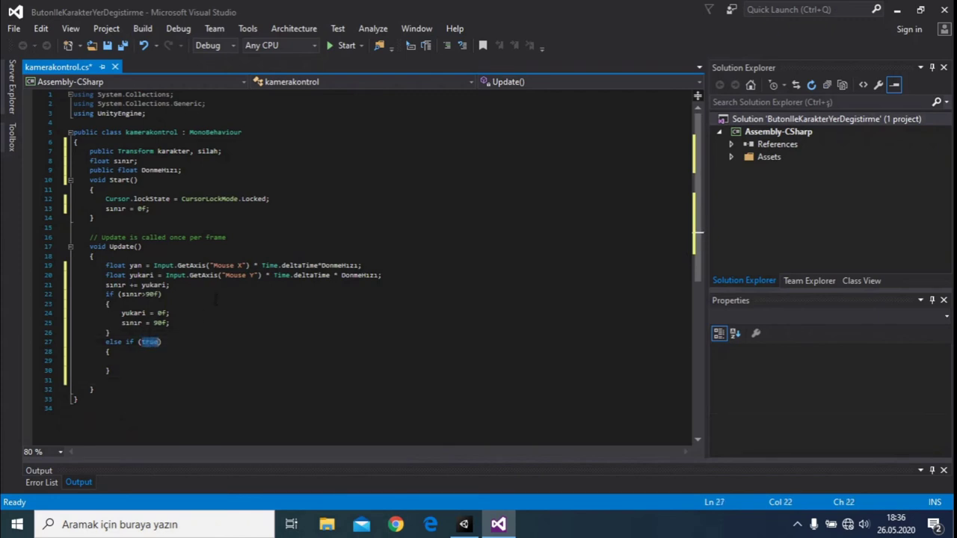
pyautogui.write('sını')
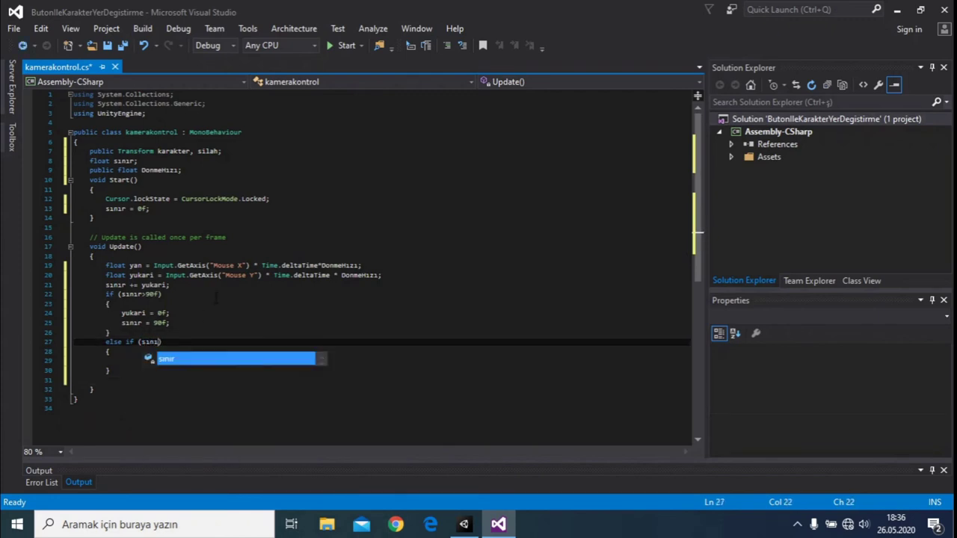
pyautogui.press('Tab')
pyautogui.write('<')
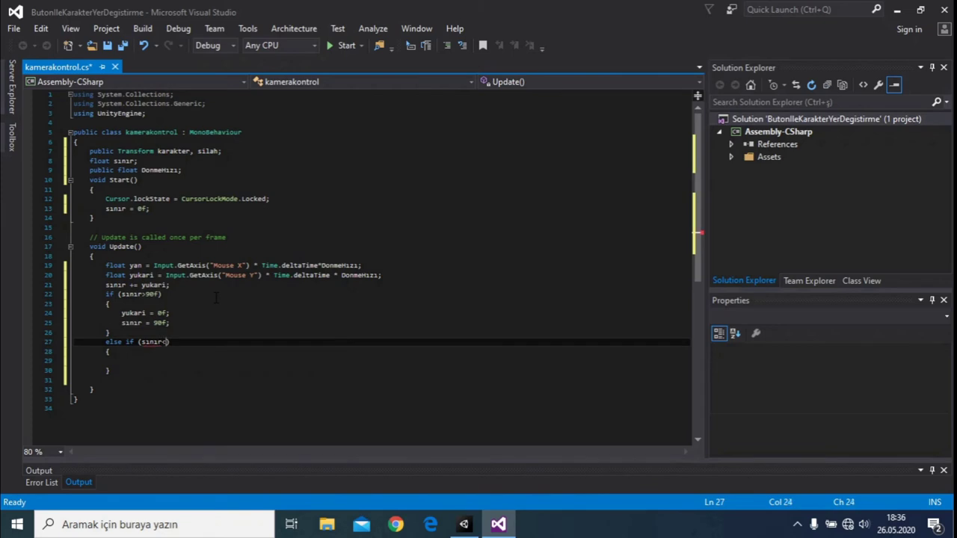
pyautogui.write('-')
pyautogui.write('90f')
# Fill the else-if body with yukari = 0f; and sınır = -90f; and close it.
pyautogui.press('Down')
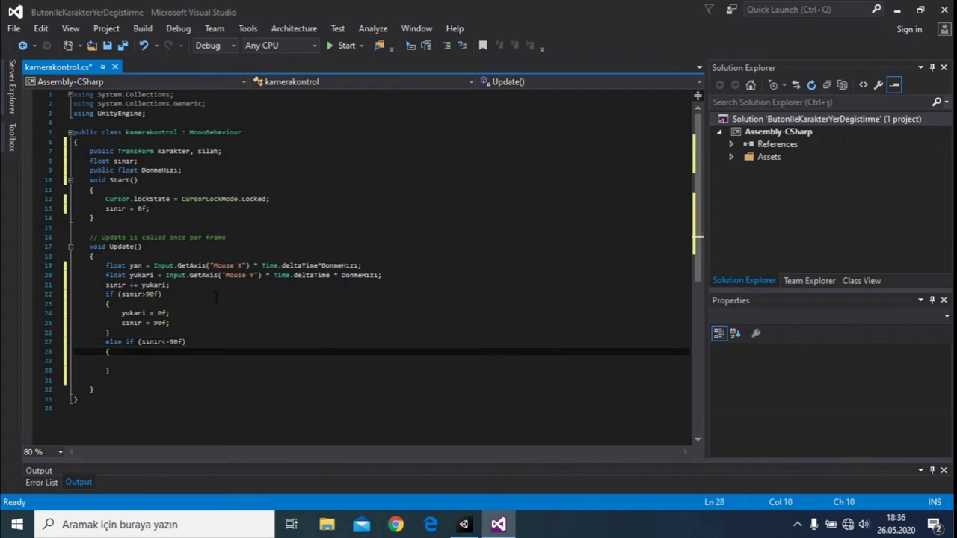
pyautogui.press('Down')
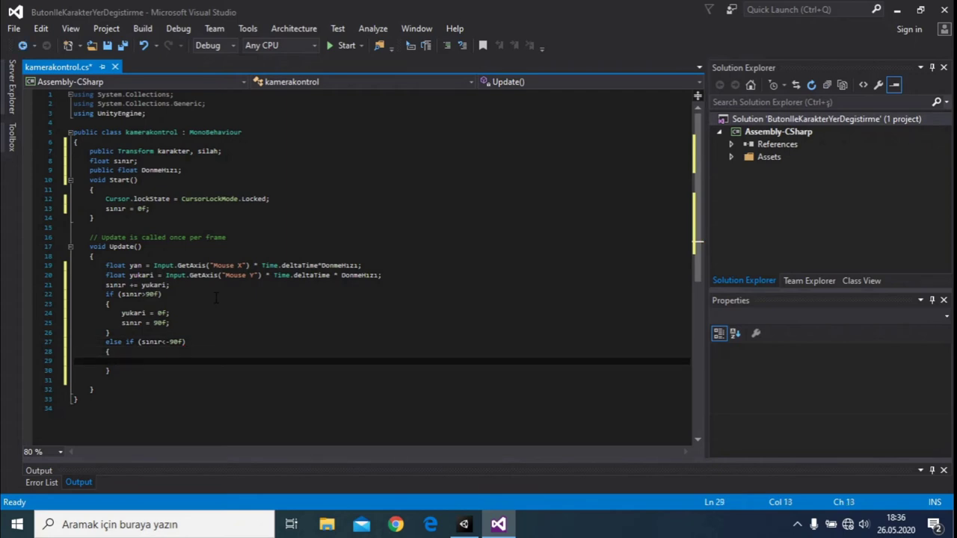
pyautogui.write('yukari')
pyautogui.write(' = 0f;')
pyautogui.press('Return')
pyautogui.write('sınır = -')
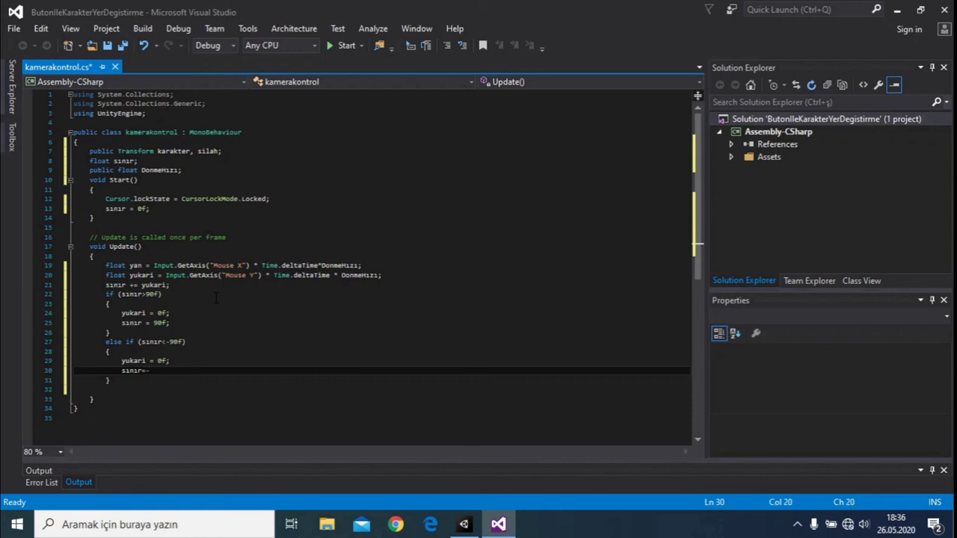
pyautogui.write('90f;')
pyautogui.press('Down')
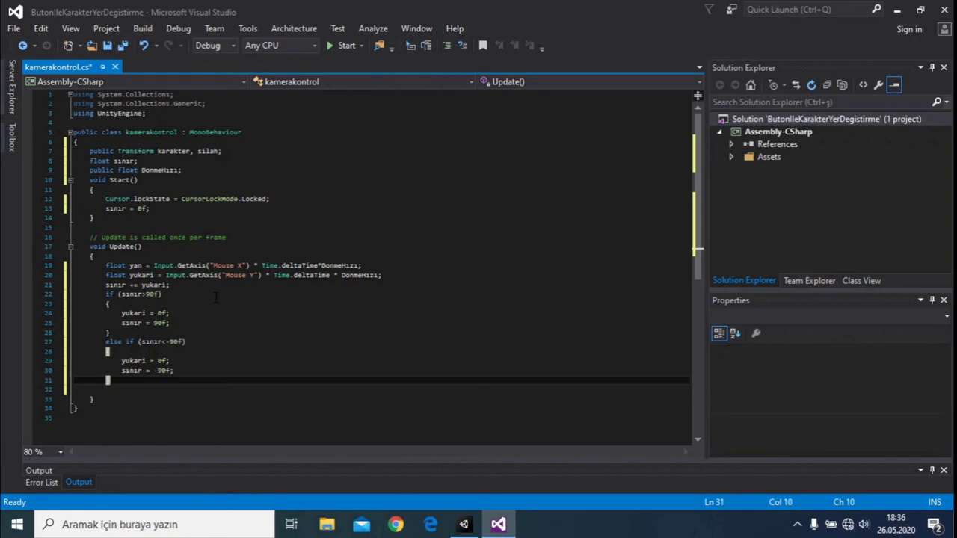
pyautogui.write('}')
pyautogui.press('Return')
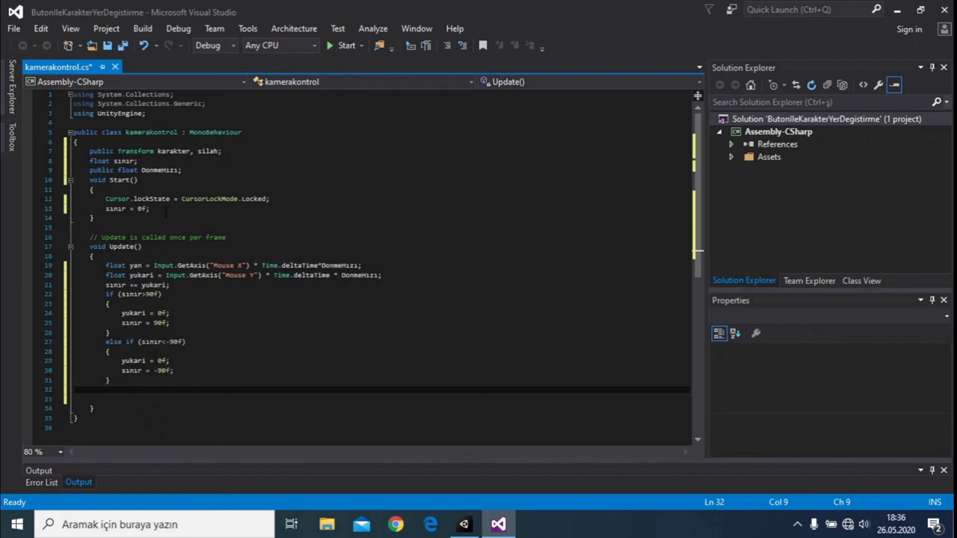
# Rotate the gun with silah.transform.Rotate(Vector3.forward*yukari) after the else-if block.
pyautogui.write('sila')
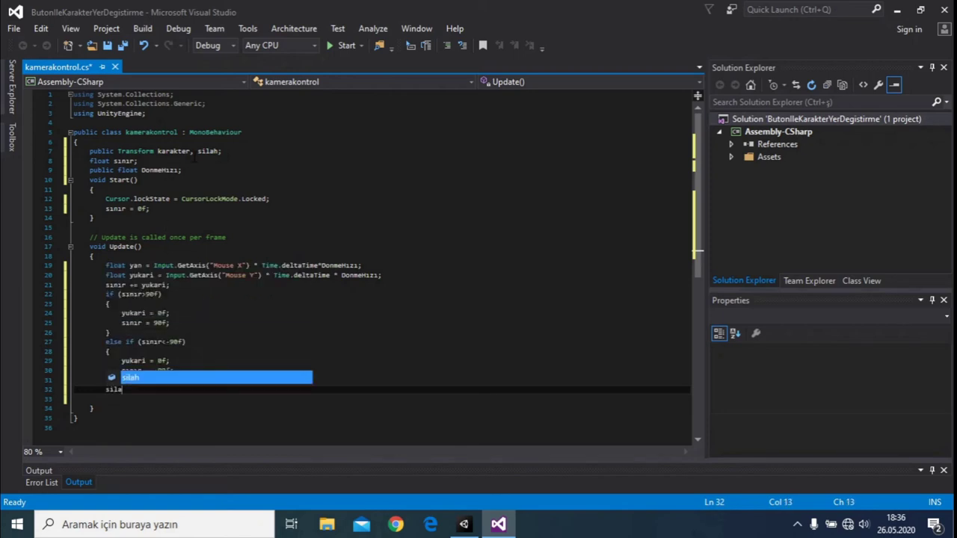
pyautogui.press('Tab')
pyautogui.write('.tra.ro')
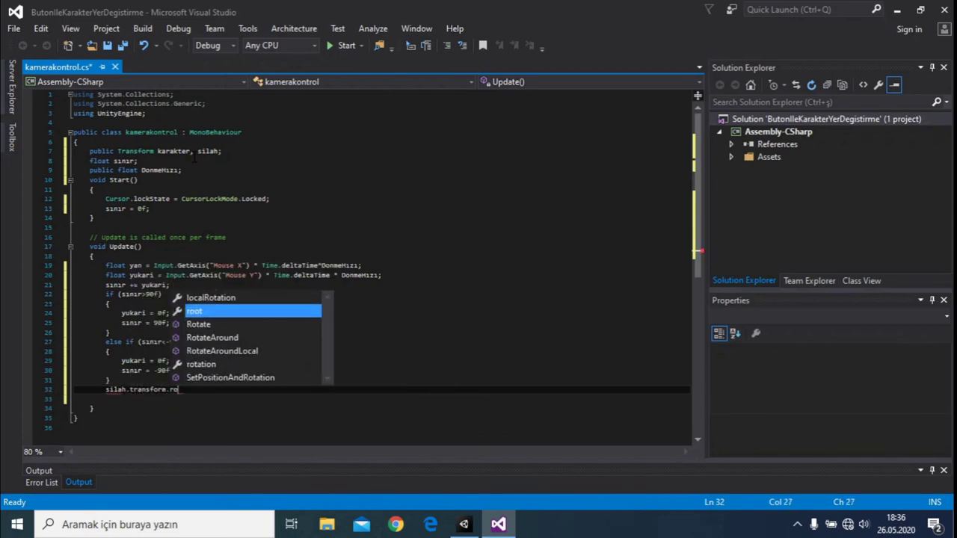
pyautogui.write('t')
pyautogui.press('Tab')
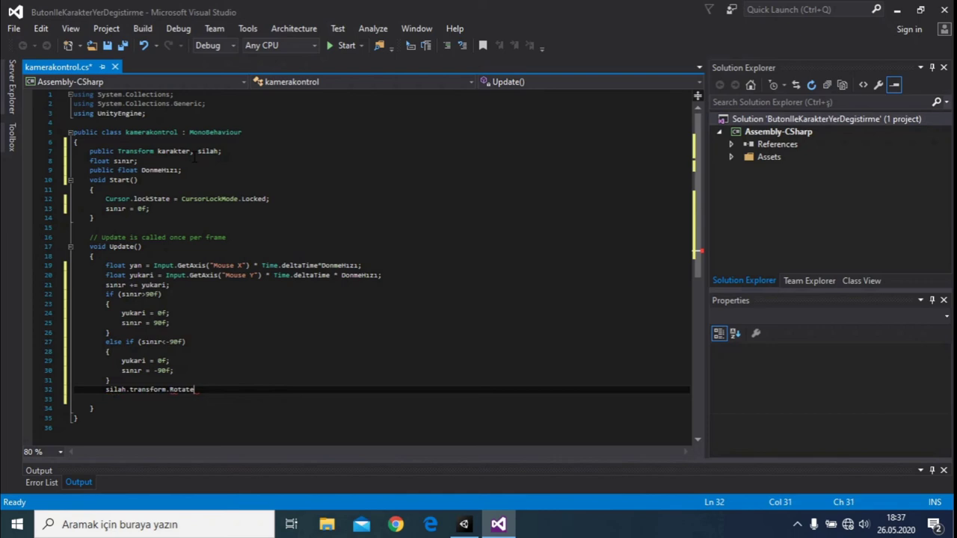
pyautogui.write('()')
pyautogui.press('Left')
pyautogui.write('ve')
pyautogui.press('Down')
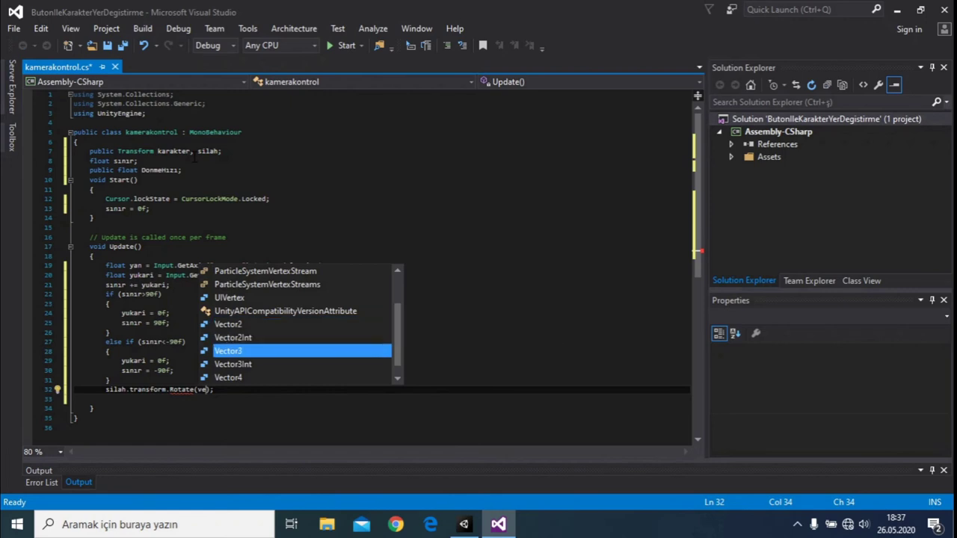
pyautogui.press('Tab')
pyautogui.write('.fo')
pyautogui.press('Tab')
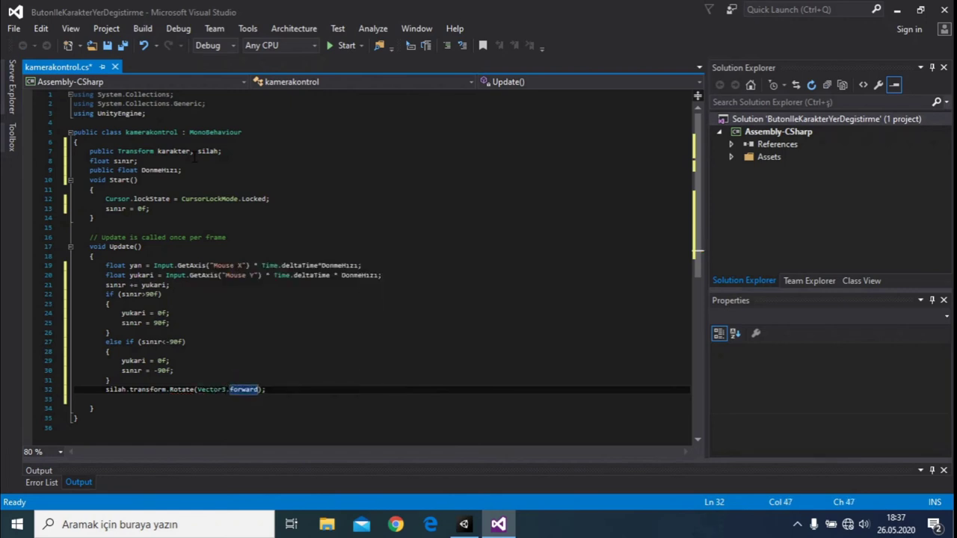
pyautogui.write('*y')
pyautogui.press('BackSpace')
pyautogui.write('y')
pyautogui.write(')')
pyautogui.press('End')
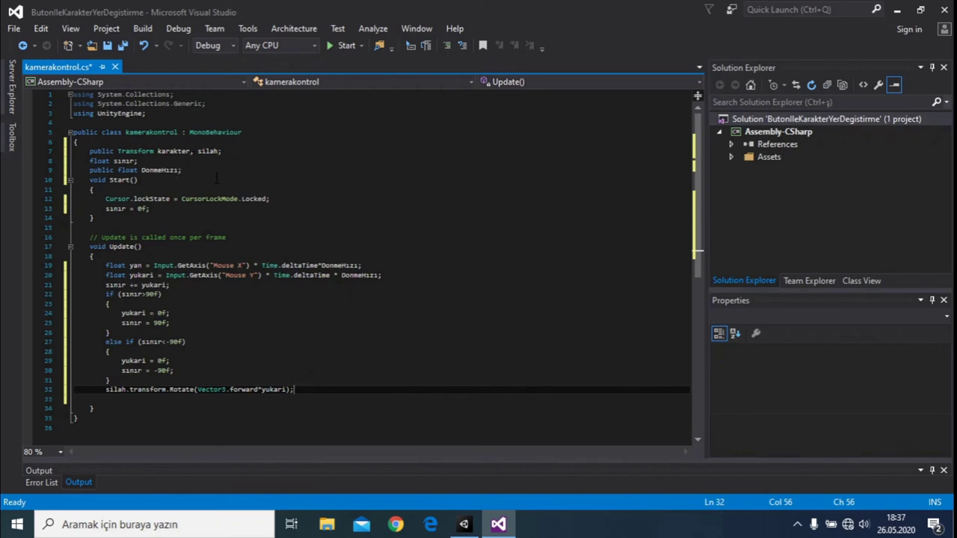
# On the next line, rotate the character with karakter.Rotate(Vector3.up*yan);.
pyautogui.press('Return')
pyautogui.write('kar')
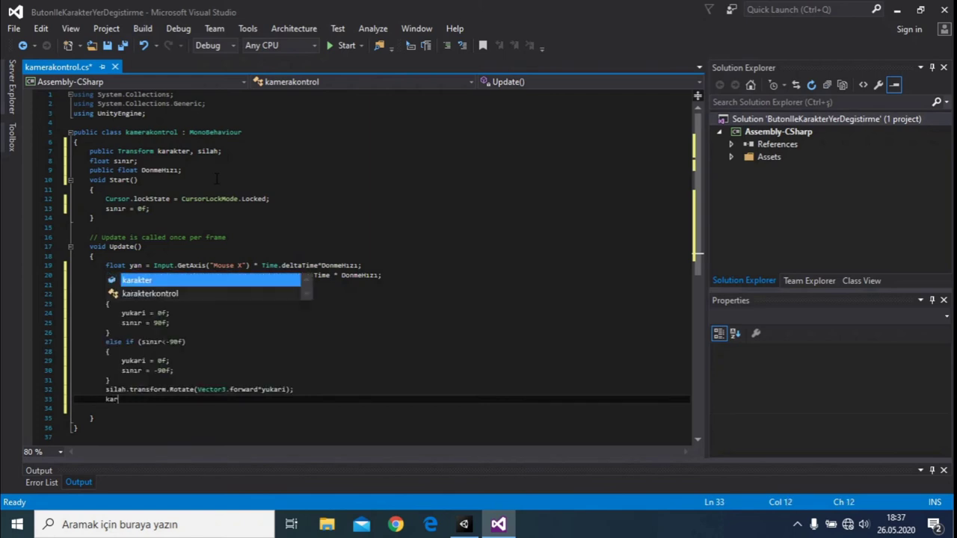
pyautogui.write('ak')
pyautogui.press('Tab')
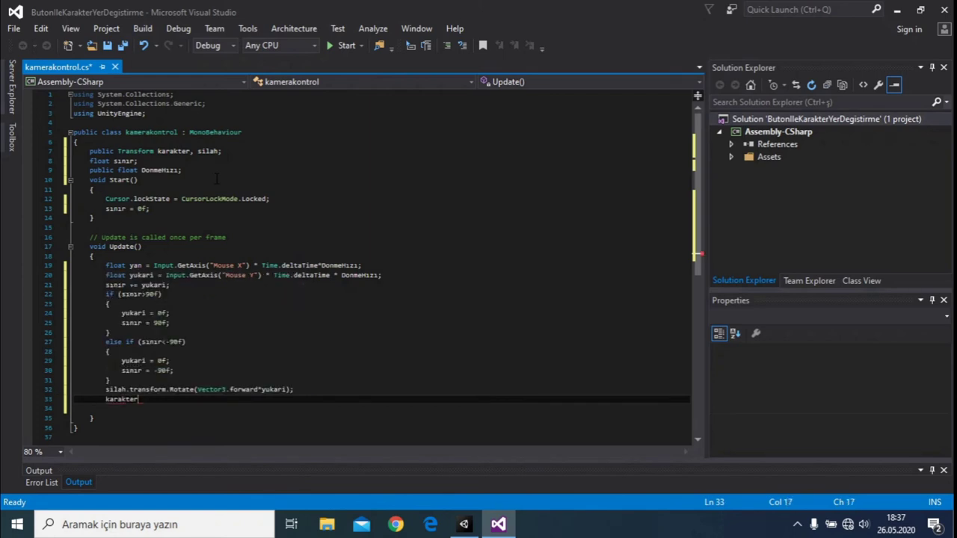
pyautogui.write('.tra')
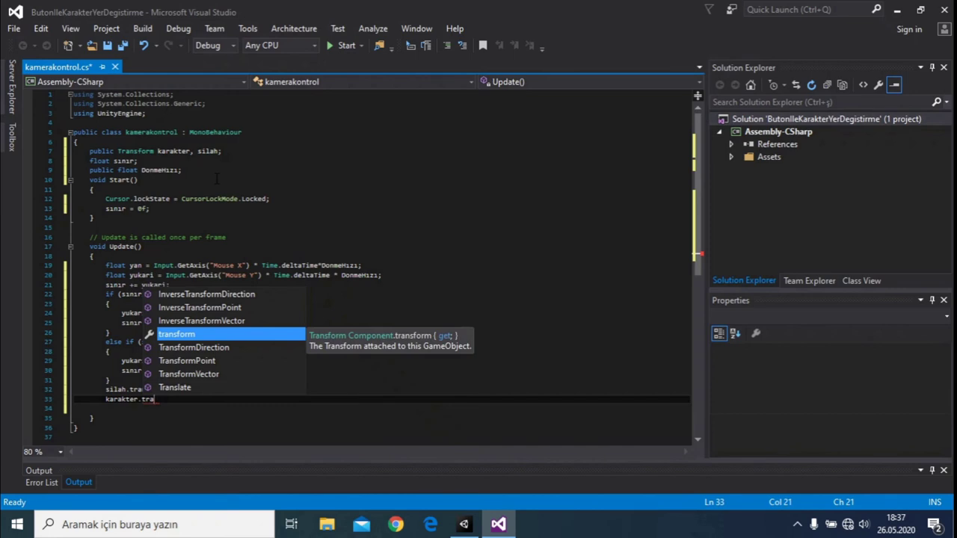
pyautogui.press('BackSpace')
pyautogui.press('BackSpace')
pyautogui.press('BackSpace')
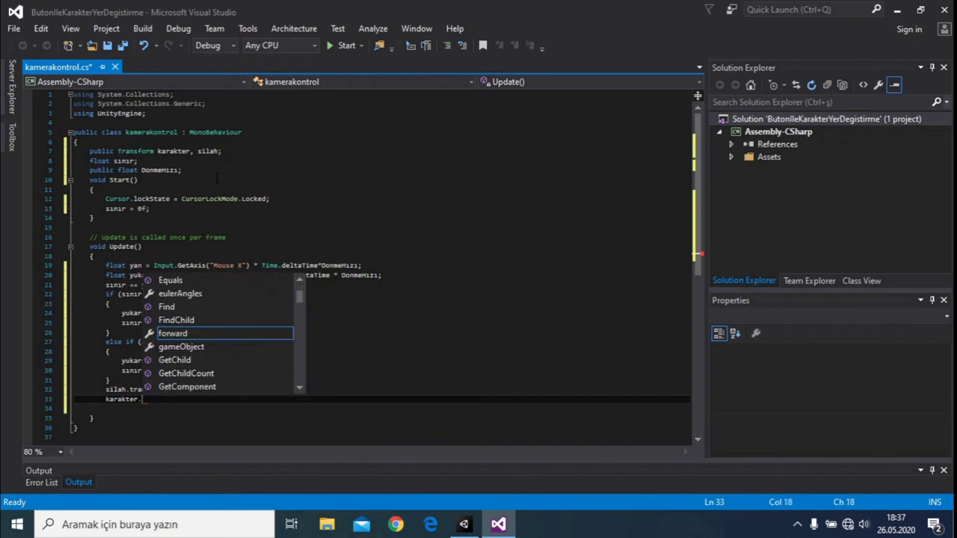
pyautogui.write('R')
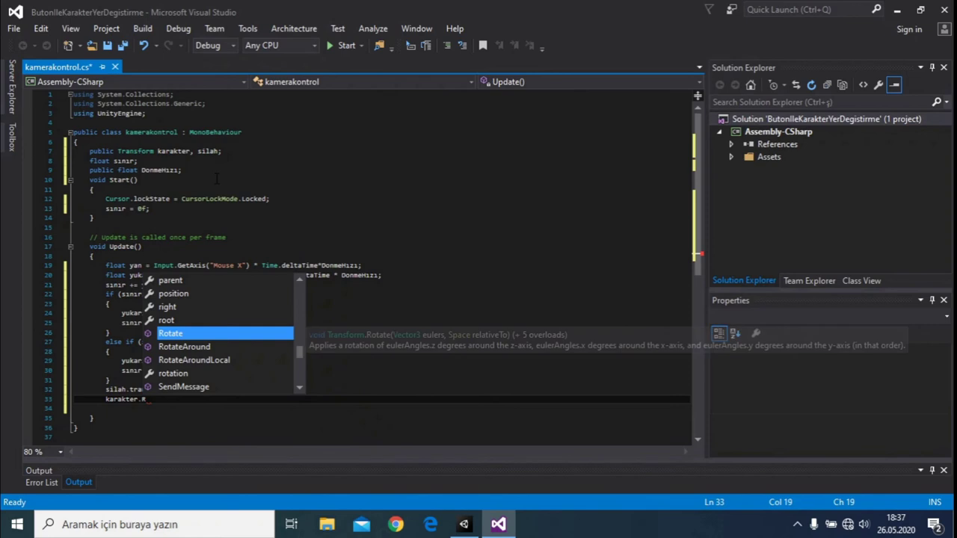
pyautogui.write('o')
pyautogui.press('Tab')
pyautogui.write('();')
pyautogui.press('Left')
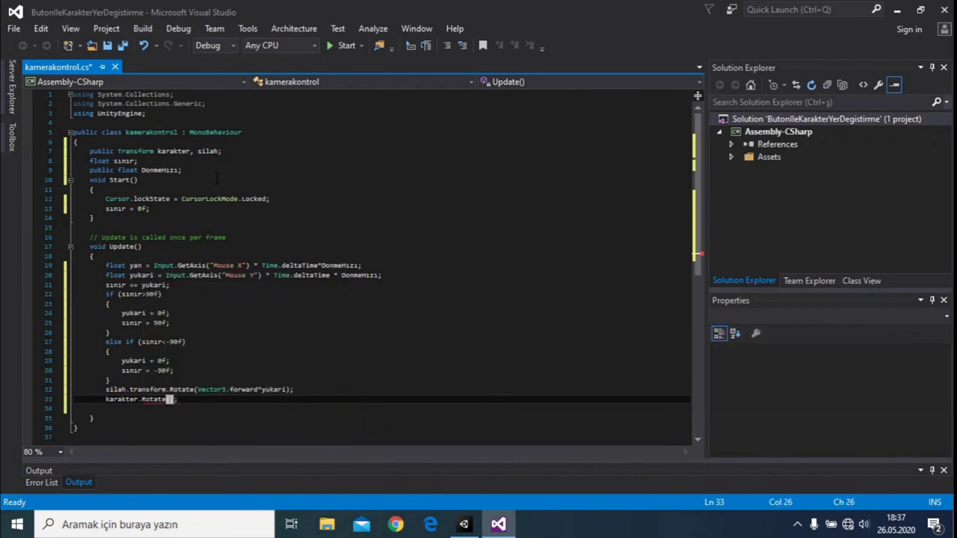
pyautogui.write('Vector3')
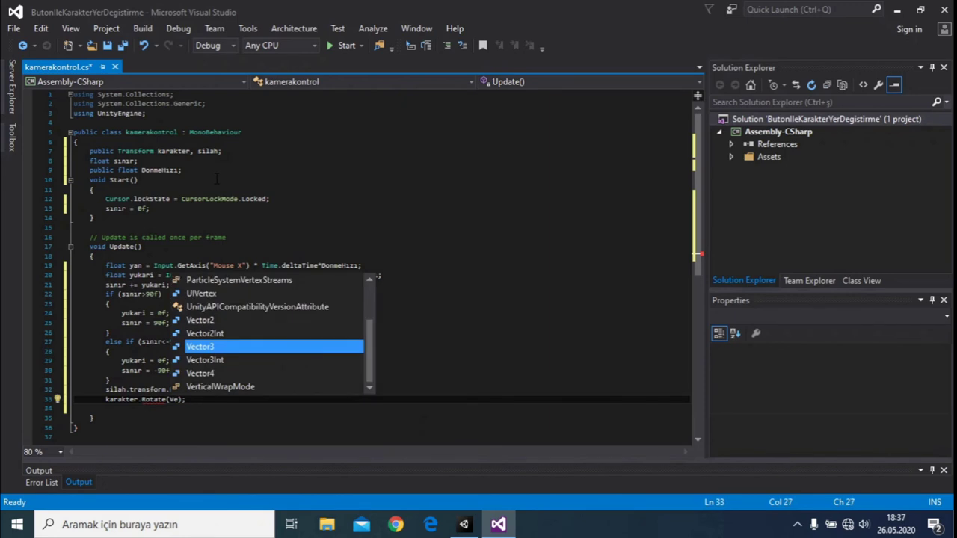
pyautogui.write('.up')
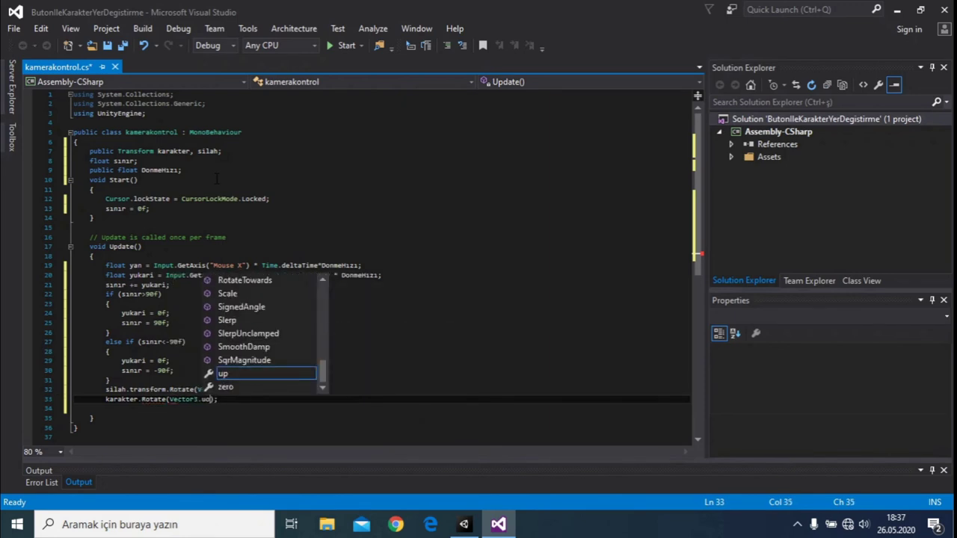
pyautogui.press('Escape')
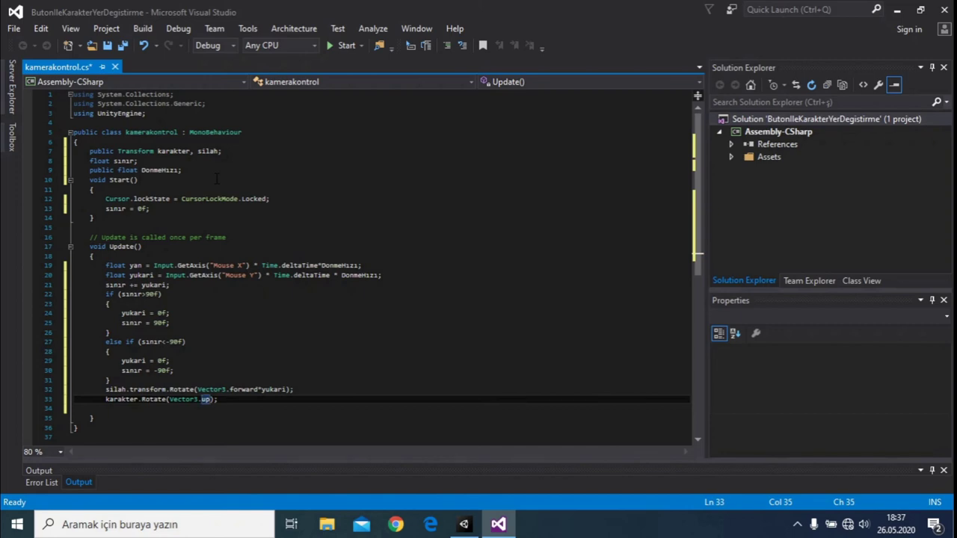
pyautogui.write('*yan')
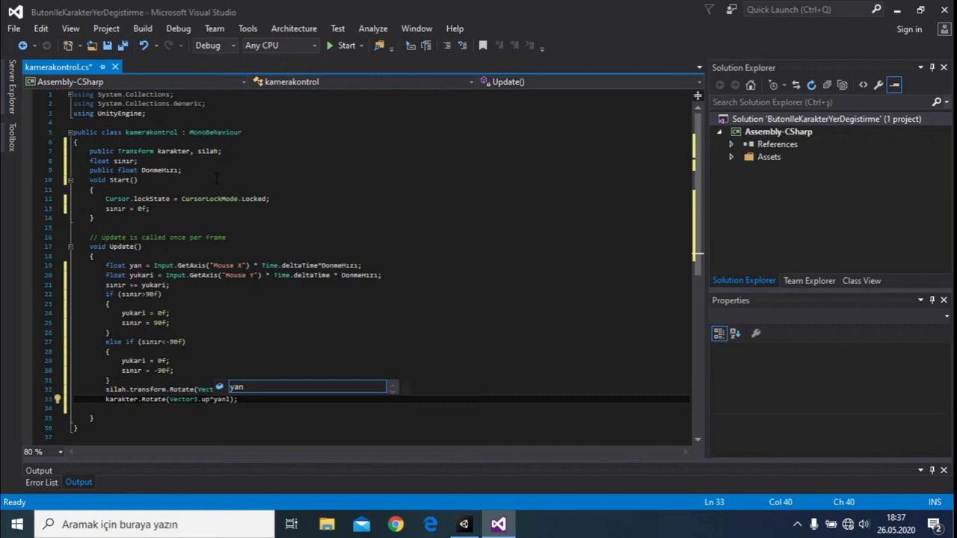
pyautogui.write(')')
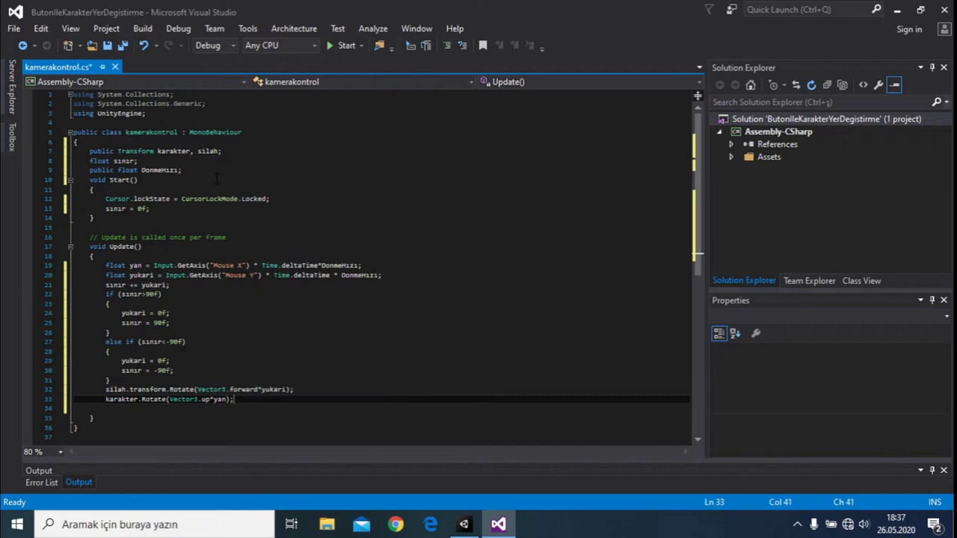
pyautogui.press('Return')
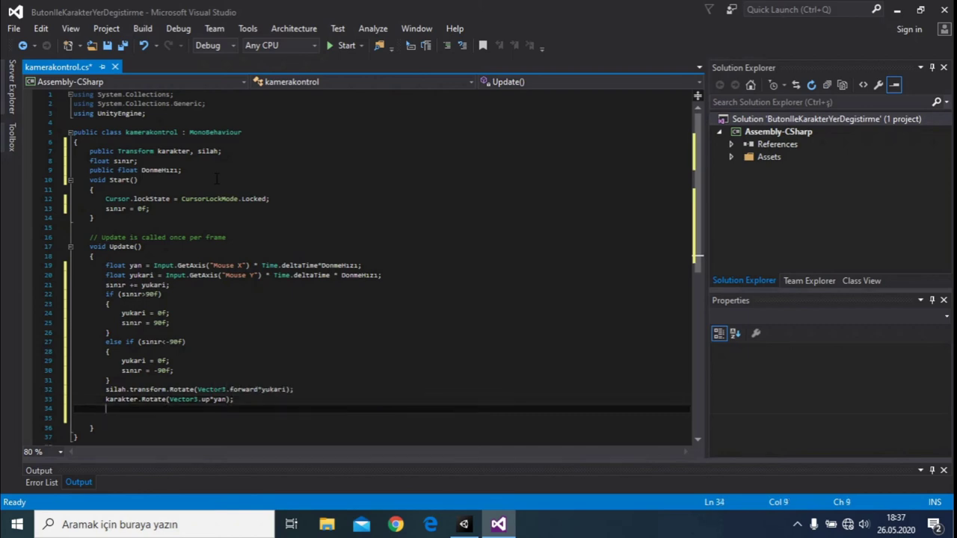
# Add an if statement in Update checking Input.GetKey(KeyCode.W).
pyautogui.scroll(-3, 216, 178)
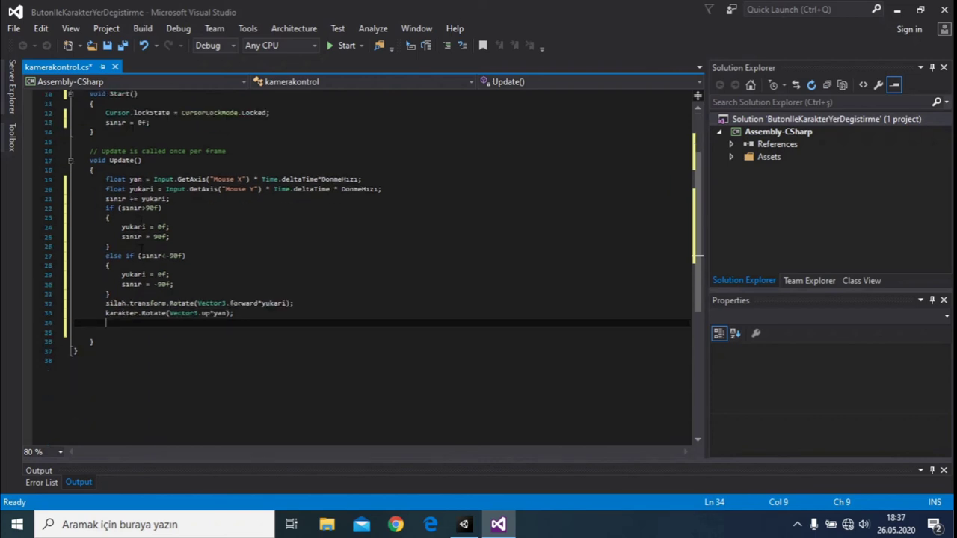
pyautogui.write('if')
pyautogui.press('Tab')
pyautogui.press('Tab')
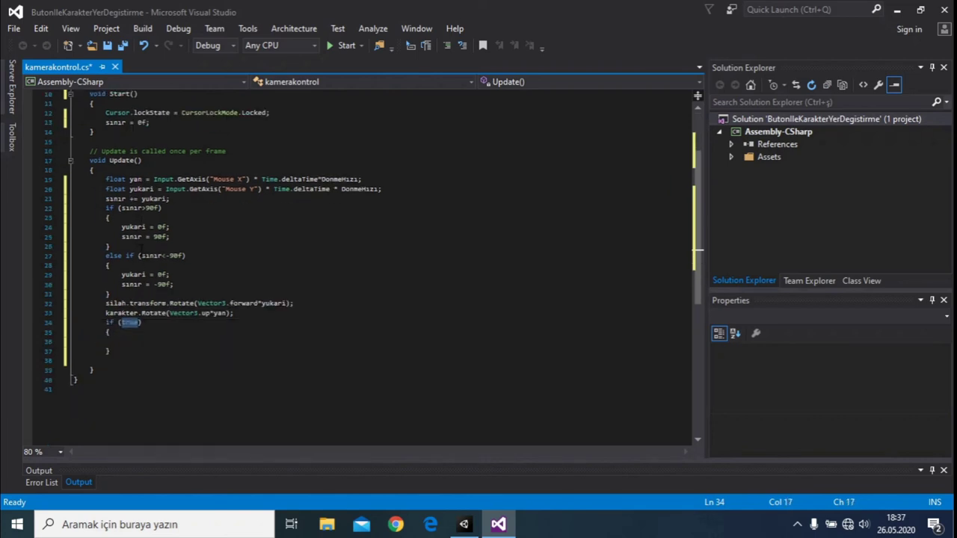
pyautogui.write('Input.get')
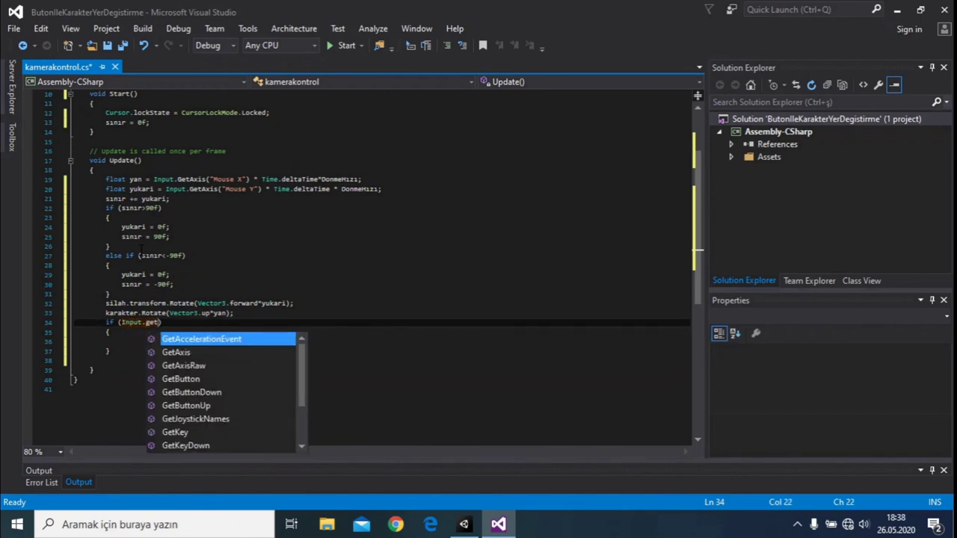
pyautogui.press('Down')
pyautogui.press('Down')
pyautogui.press('Down')
pyautogui.press('Down')
pyautogui.press('Down')
pyautogui.press('Down')
pyautogui.press('Down')
pyautogui.press('Tab')
pyautogui.write('(Key')
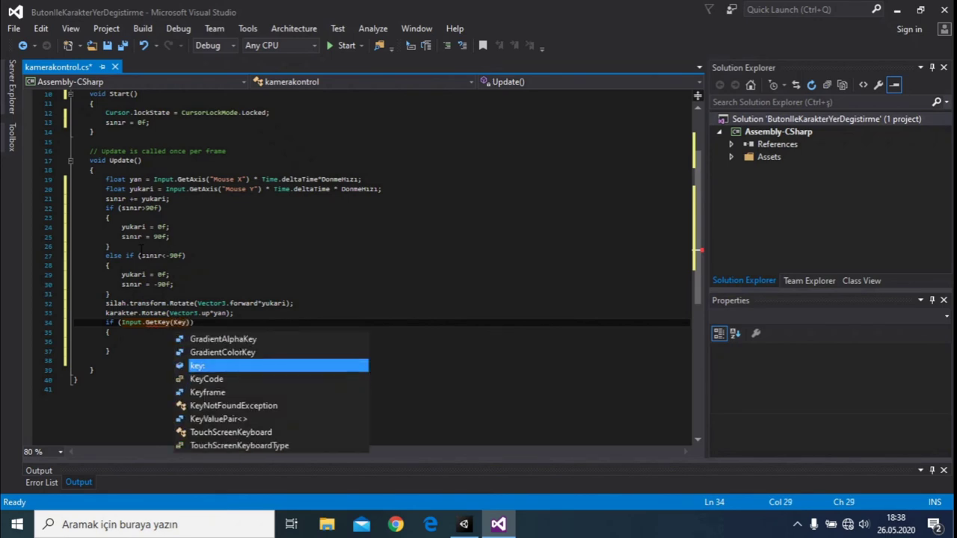
pyautogui.press('Down')
pyautogui.press('Tab')
pyautogui.write('.w')
pyautogui.press('Tab')
# Inside it, call karakter.Translate(Vector3.forward*Time.deltaTime); and save the script.
pyautogui.press('Down')
pyautogui.press('Down')
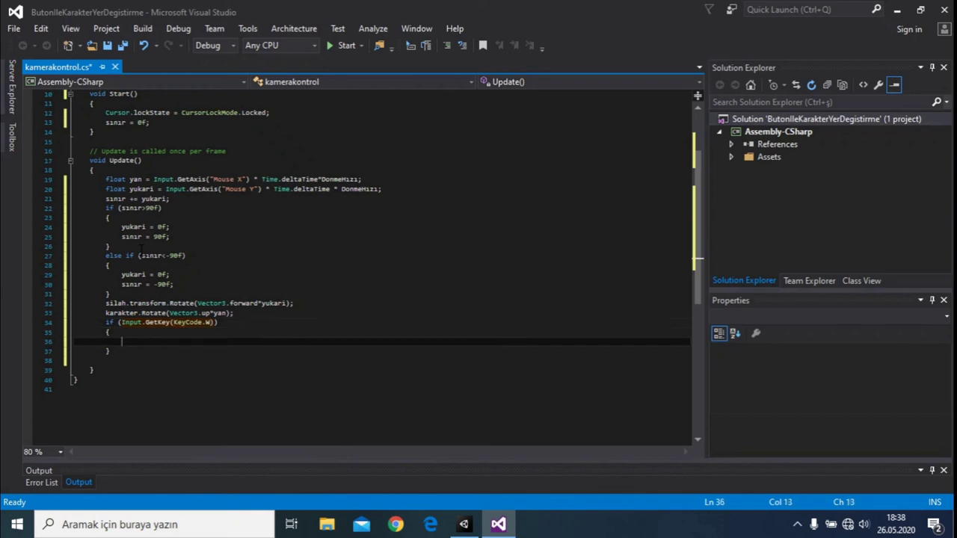
pyautogui.write('karakter.tra')
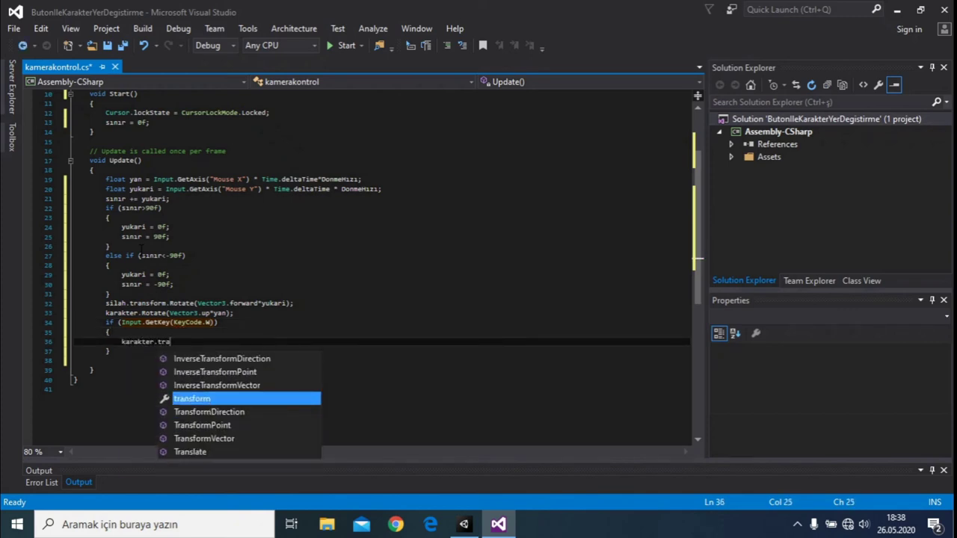
pyautogui.press('Down')
pyautogui.press('Down')
pyautogui.press('Down')
pyautogui.press('Down')
pyautogui.press('Tab')
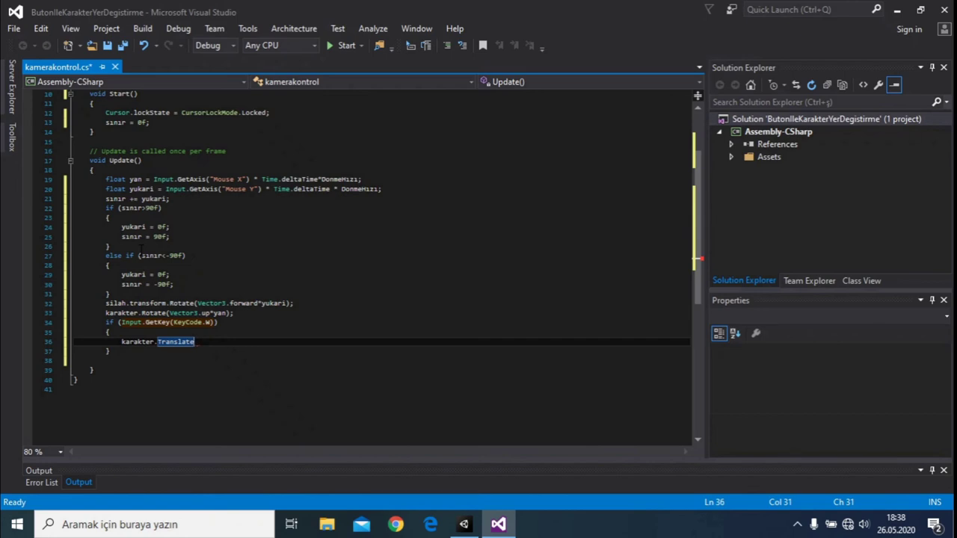
pyautogui.write('();')
pyautogui.press('Left')
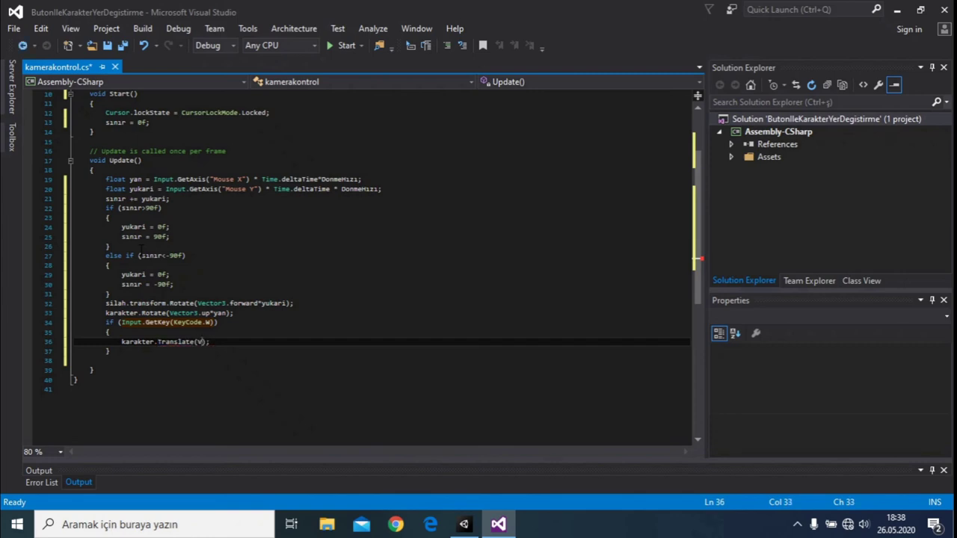
pyautogui.write('e')
pyautogui.press('Tab')
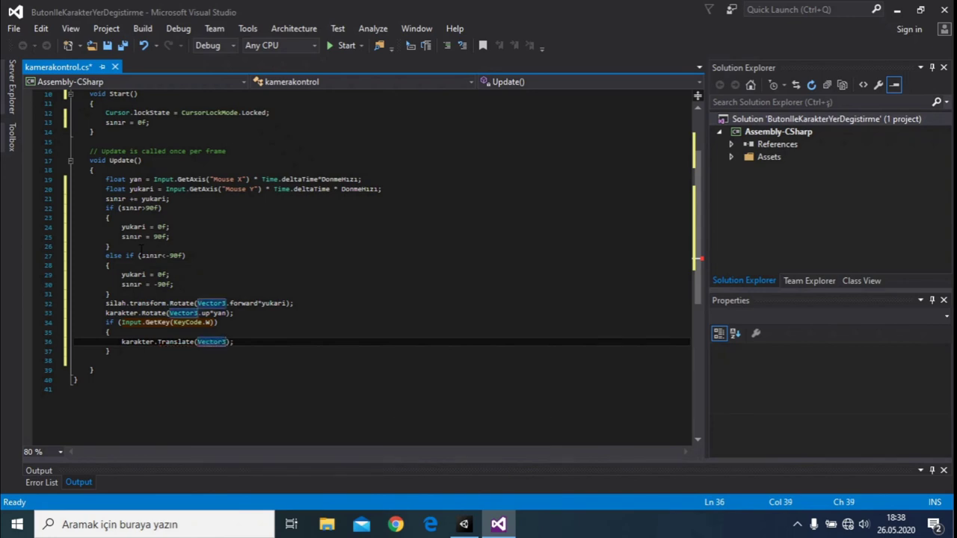
pyautogui.write('.forw')
pyautogui.press('Tab')
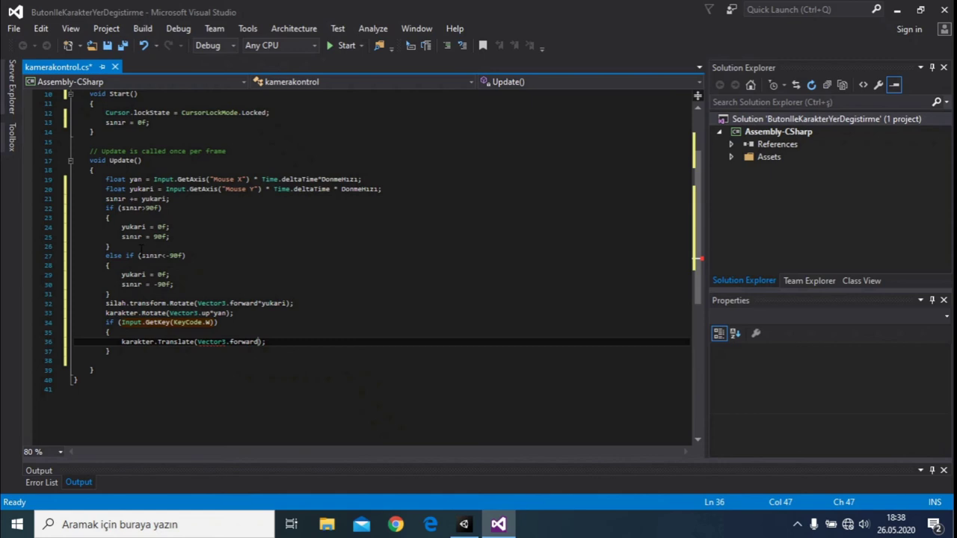
pyautogui.write('*tim')
pyautogui.press('Tab')
pyautogui.write('.delt')
pyautogui.press('Tab')
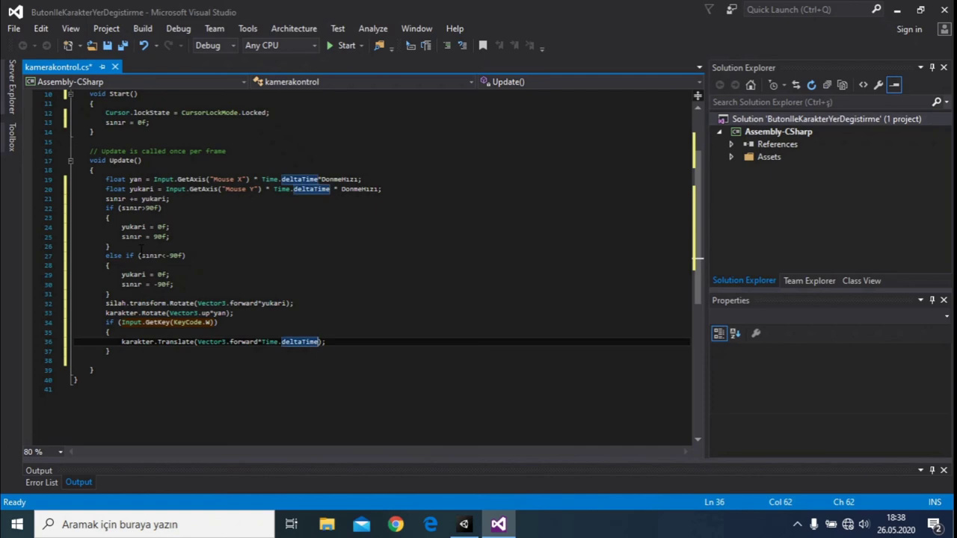
pyautogui.hotkey('ctrl', 's')
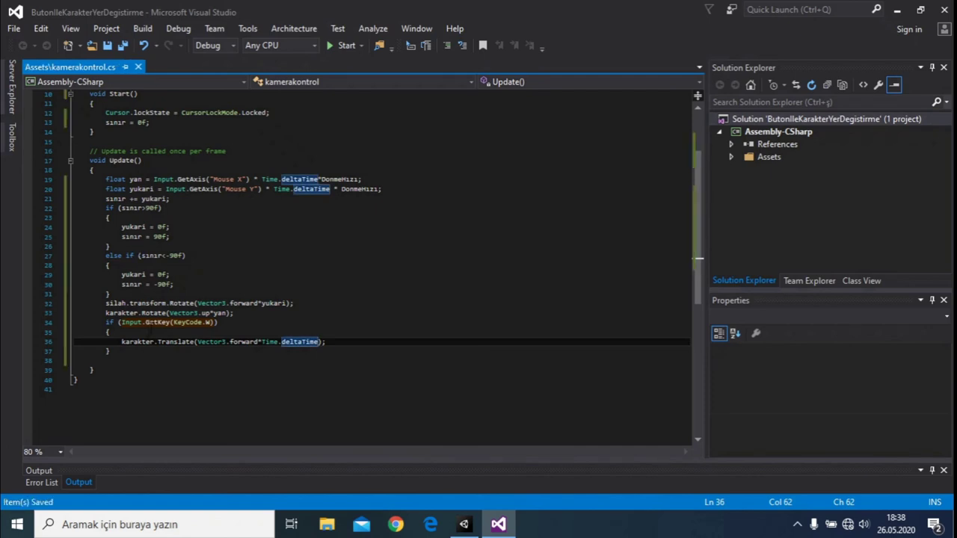
# In Unity, attach kamerakontrol to kisi and remove the duplicate Kamerakontrol component.
pyautogui.click(471, 526)
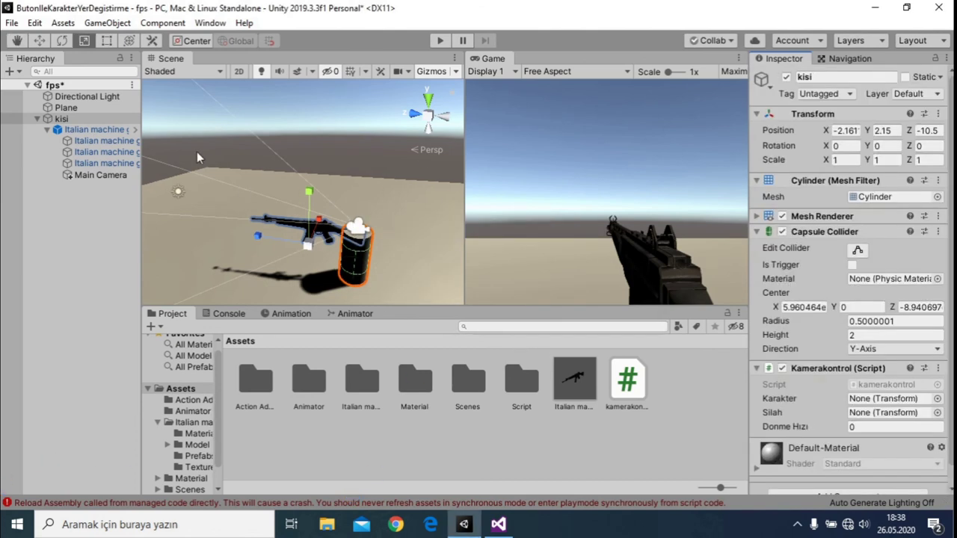
pyautogui.click(61, 119)
pyautogui.scroll(-3, 289, 217)
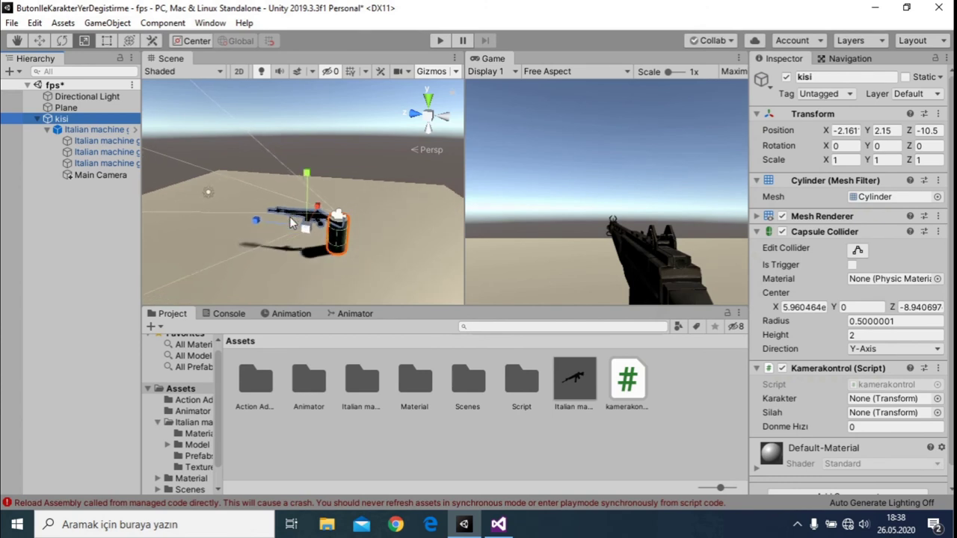
pyautogui.moveTo(619, 392); pyautogui.dragTo(77, 124)
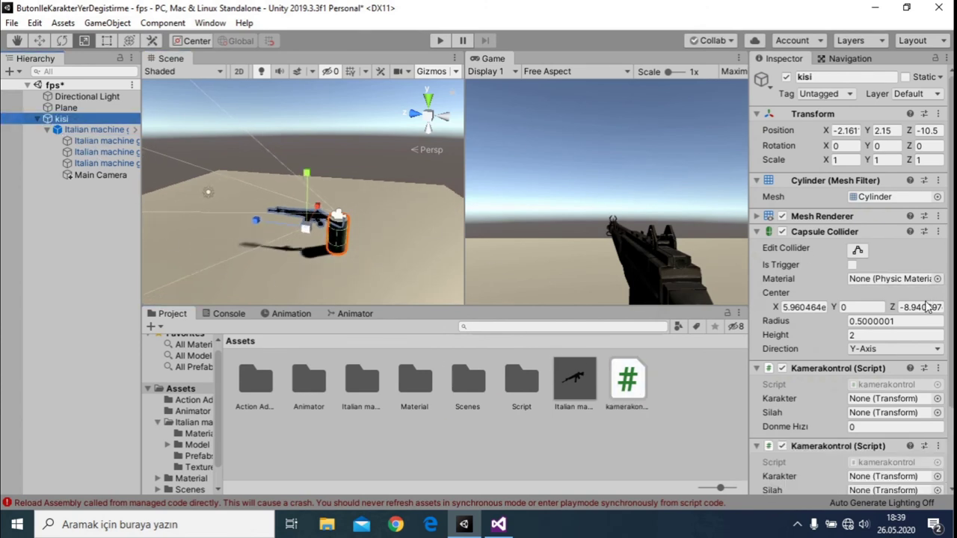
pyautogui.click(938, 368)
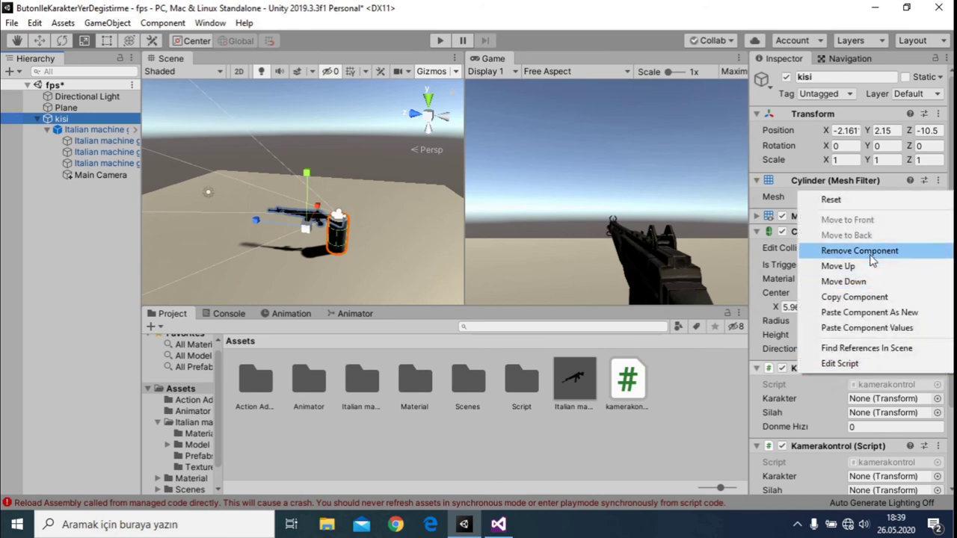
pyautogui.click(920, 250)
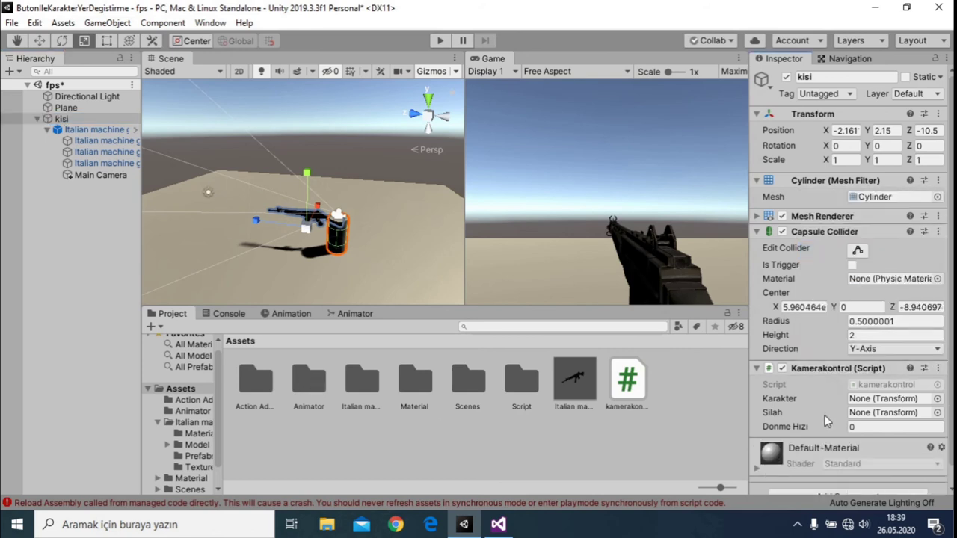
# Assign kisi as Karakter, the machine gun as Silah, set Donme Hizi to 100, and play.
pyautogui.moveTo(60, 119); pyautogui.dragTo(868, 404)
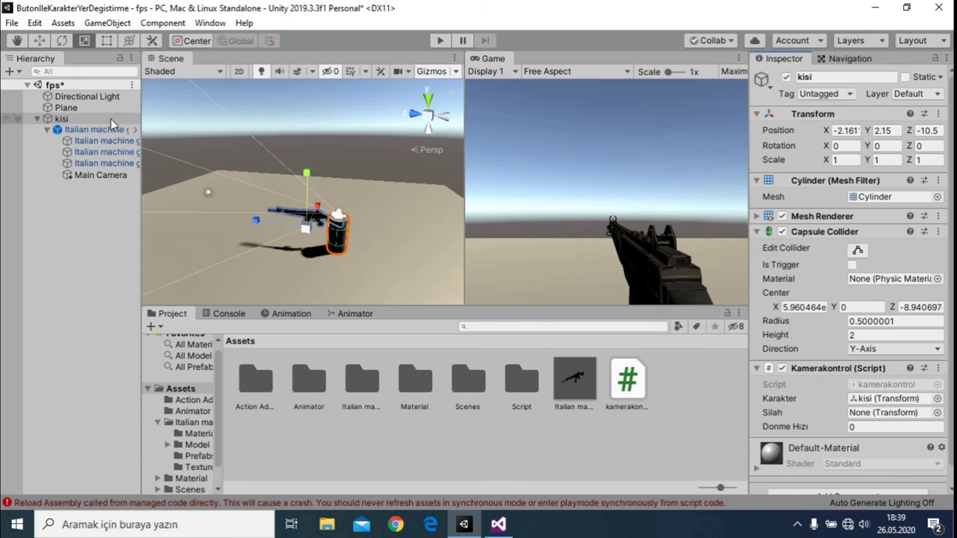
pyautogui.moveTo(69, 133); pyautogui.dragTo(881, 422)
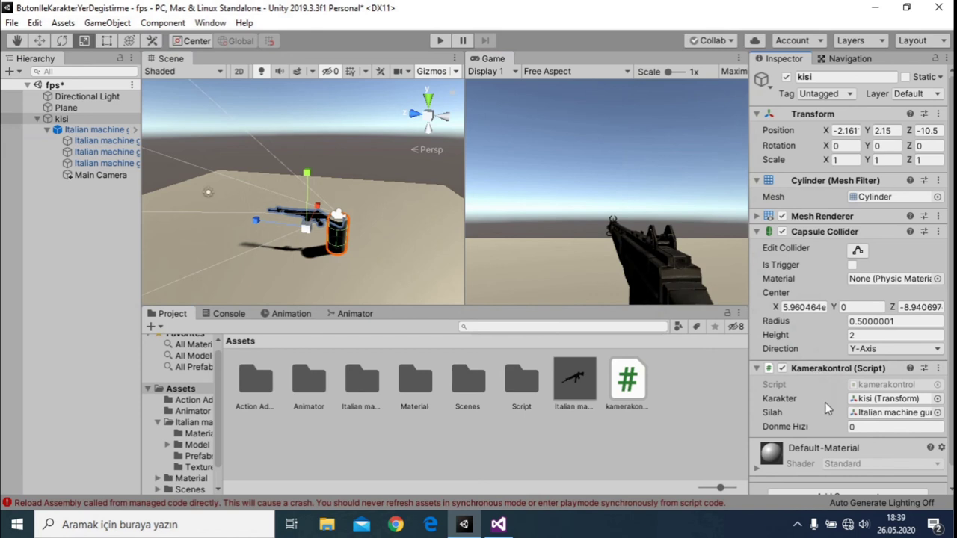
pyautogui.click(872, 430)
pyautogui.write('100')
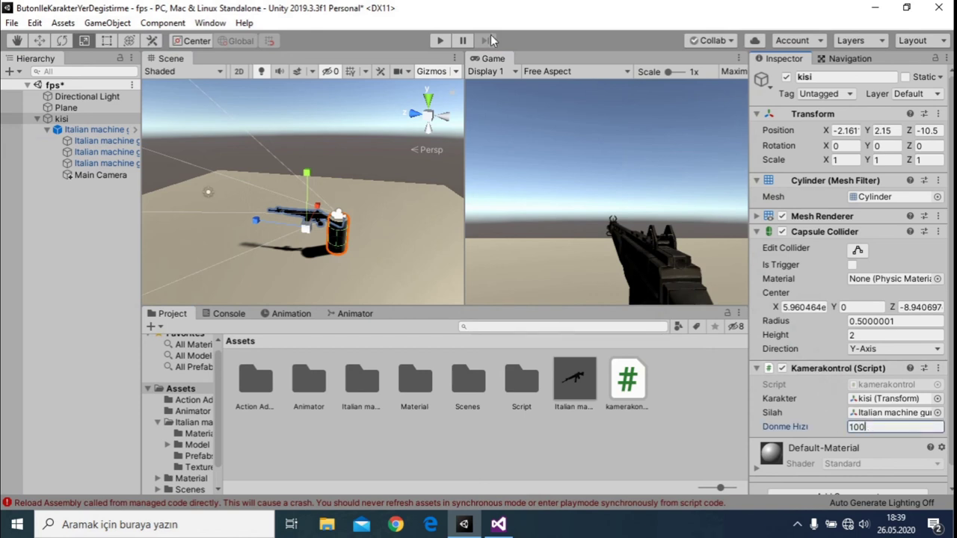
pyautogui.click(439, 40)
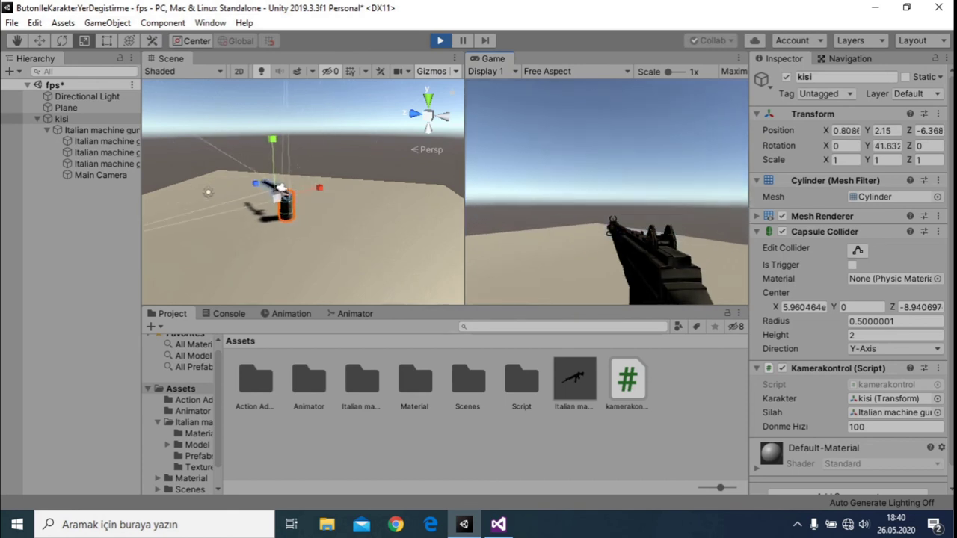
# Maximize the Game view to test mouse-look aiming and W movement, then release the cursor.
pyautogui.rightClick(504, 59)
pyautogui.hotkey('shift', 'space')
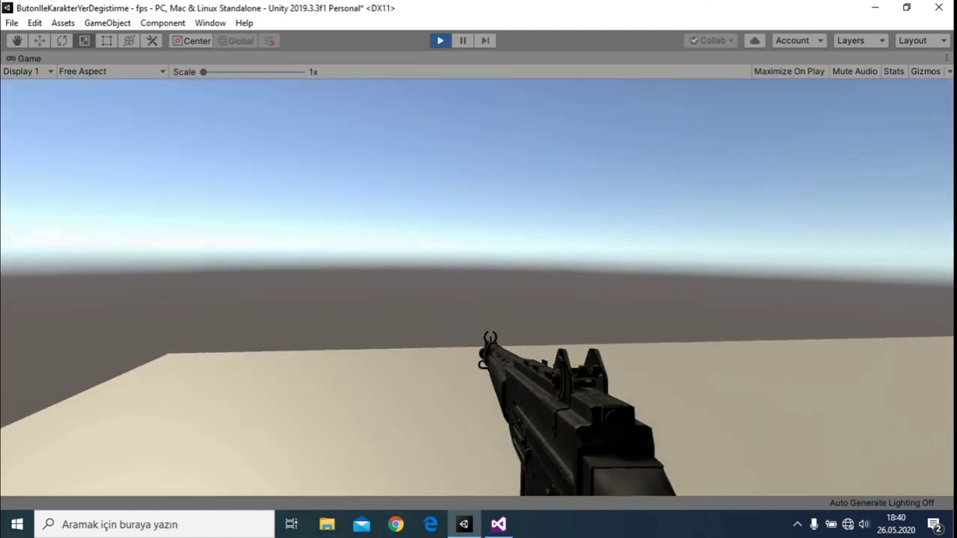
pyautogui.press('Escape')
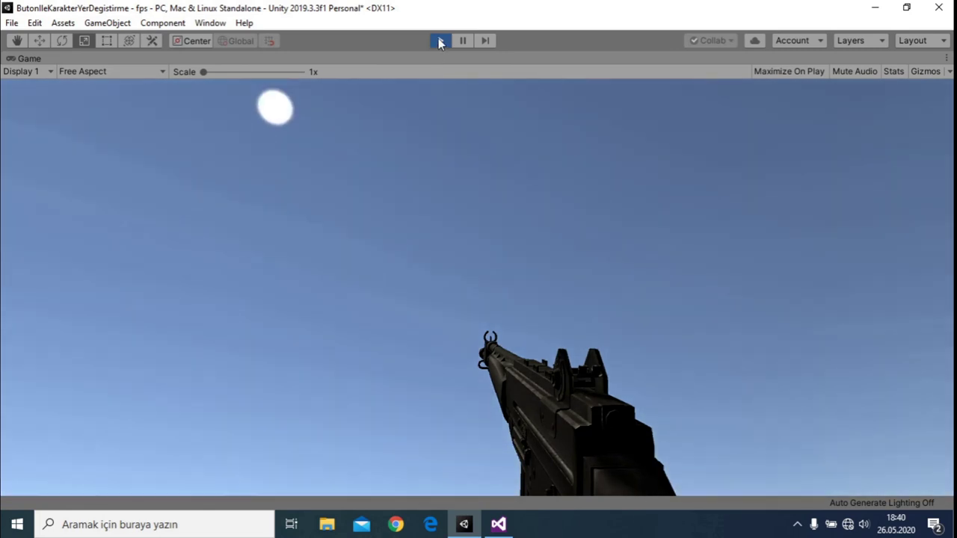
# Exit play mode and scroll down the Inspector.
pyautogui.click(440, 40)
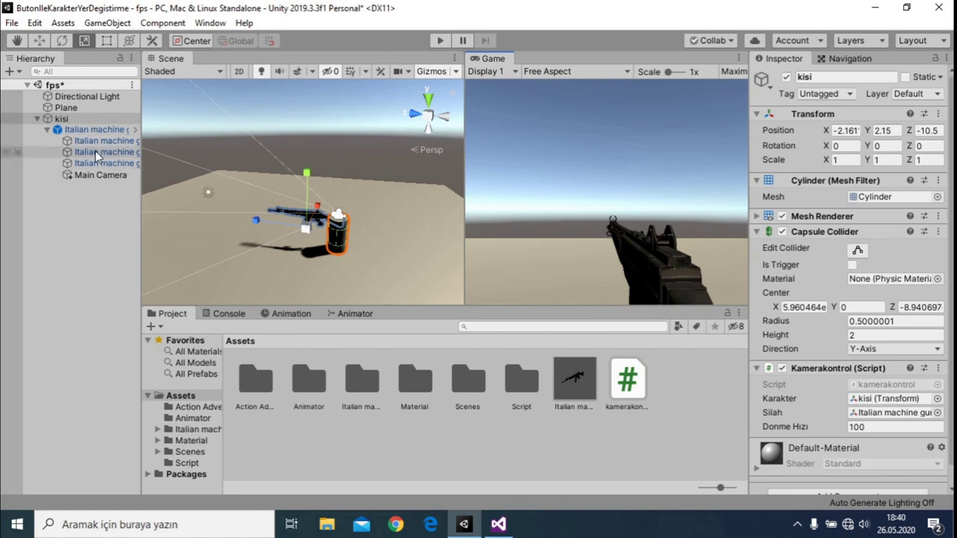
pyautogui.scroll(-1, 920, 320)
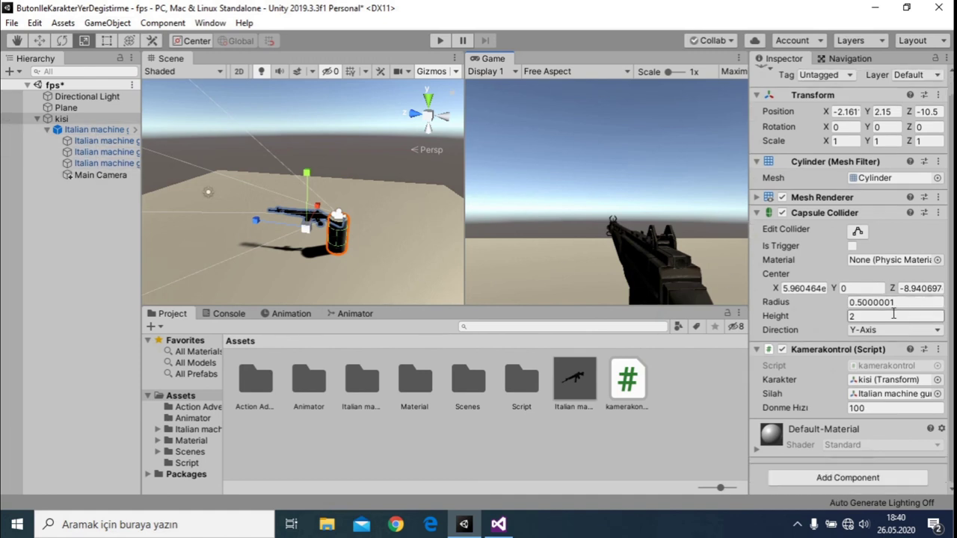